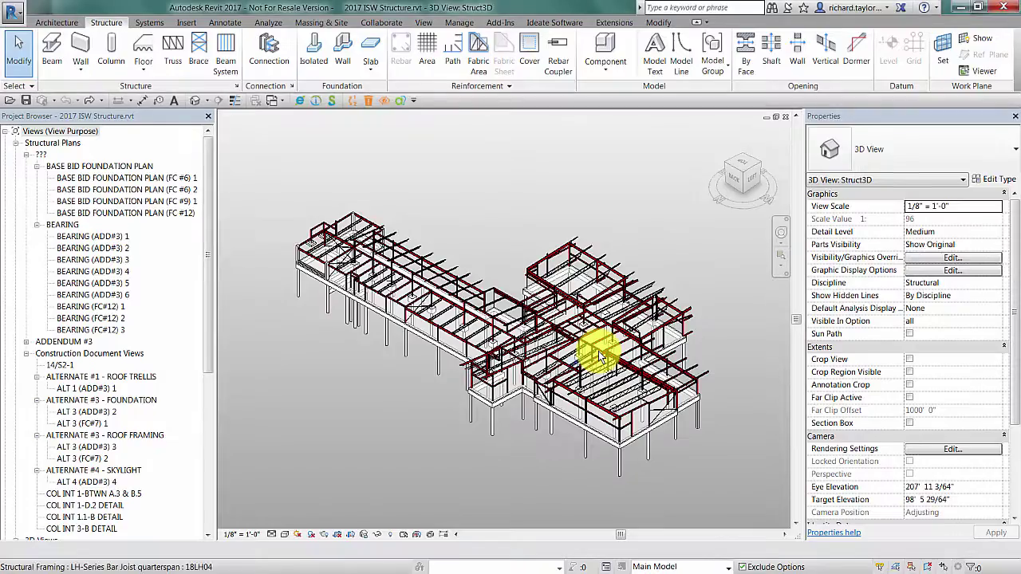
Add Ideate Quick Select to the Quick Access Toolbar and leave the Ideate Software tools showing.
left_click(553, 24)
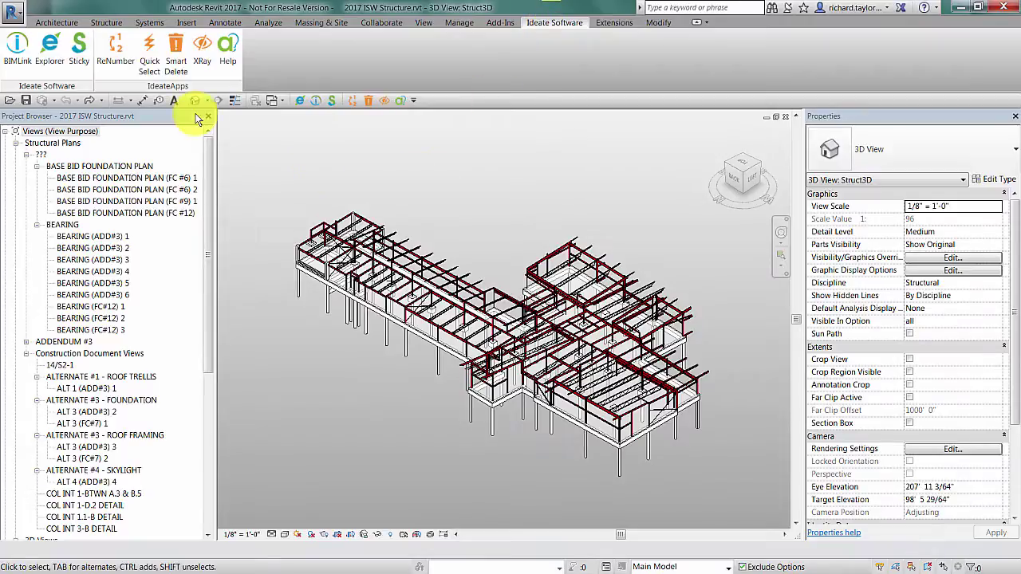
right_click(148, 64)
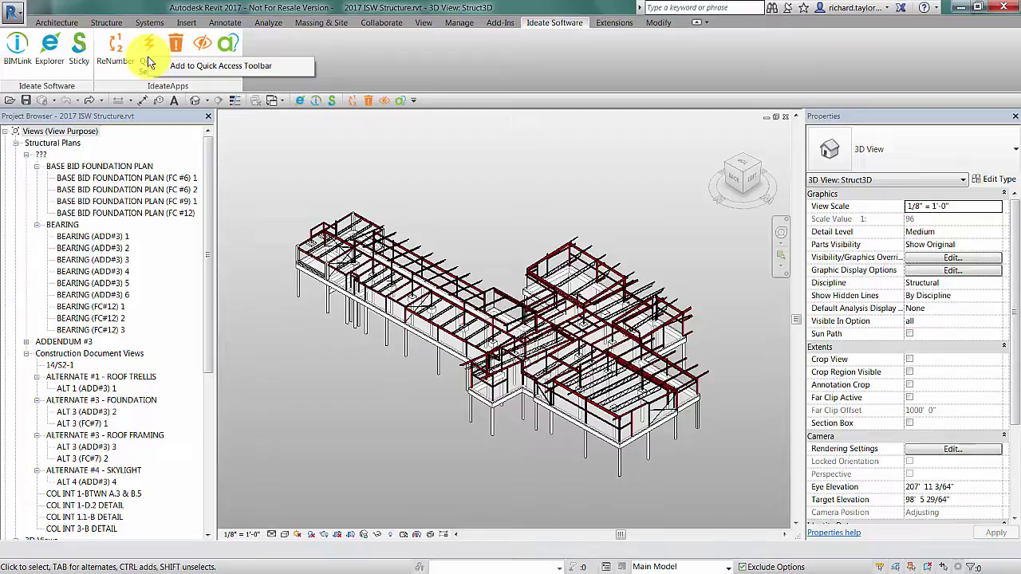
left_click(177, 67)
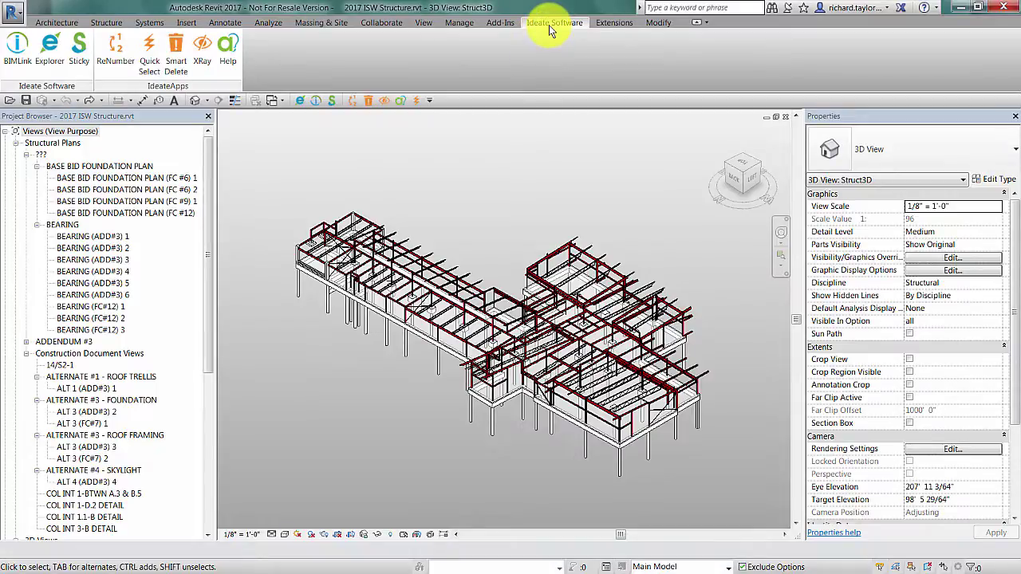
left_click(503, 26)
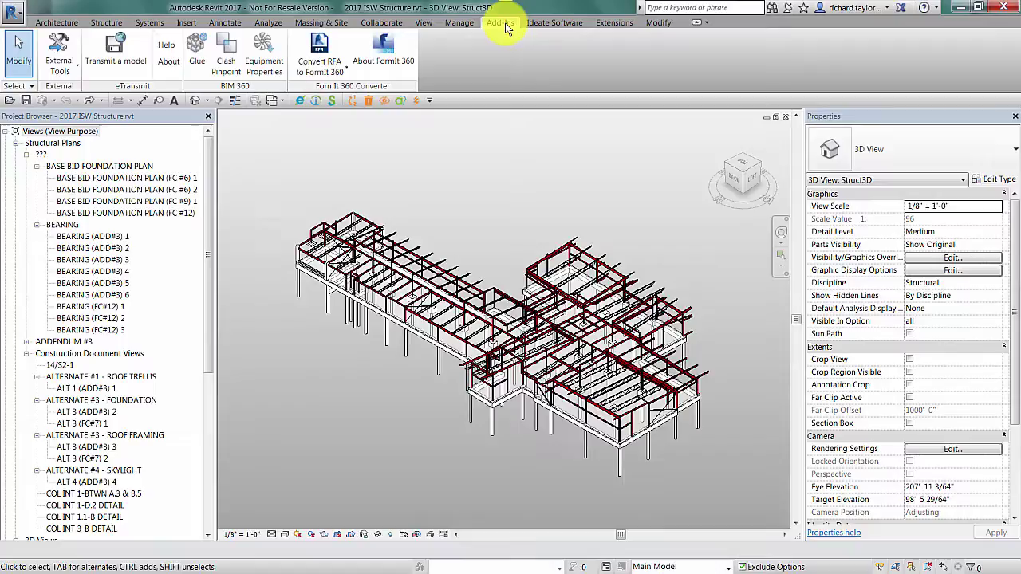
left_click(534, 26)
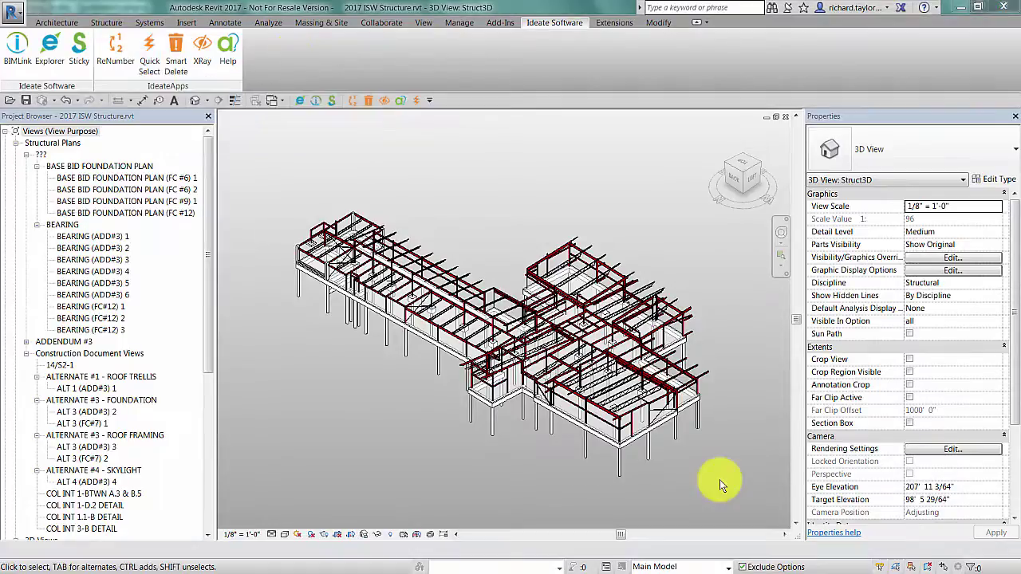
Launch QuickSelect, expand Floors and Lines > Model Lines > Thin Lines, and set Display to Entire Project.
left_click(420, 101)
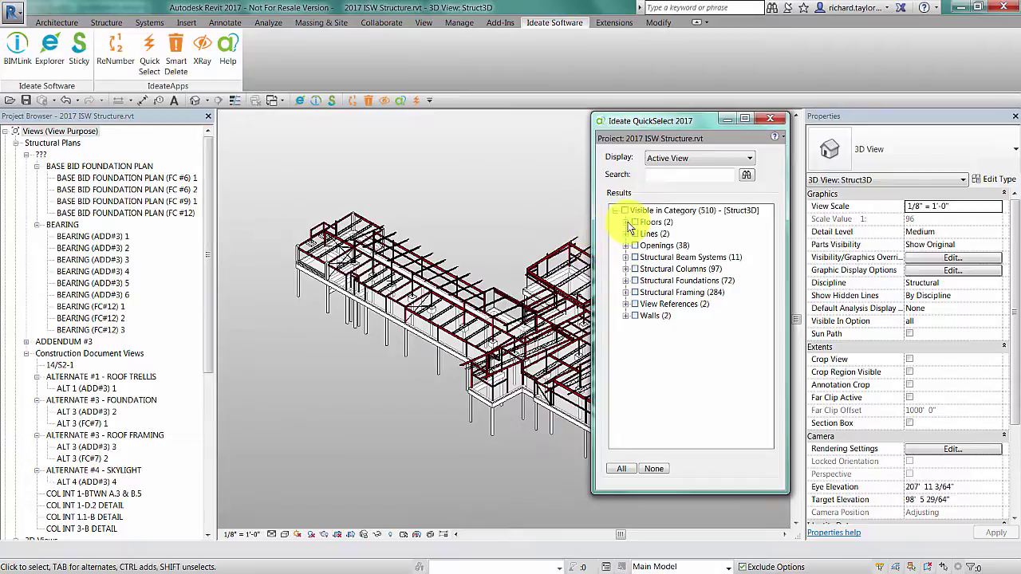
left_click(626, 222)
left_click(637, 233)
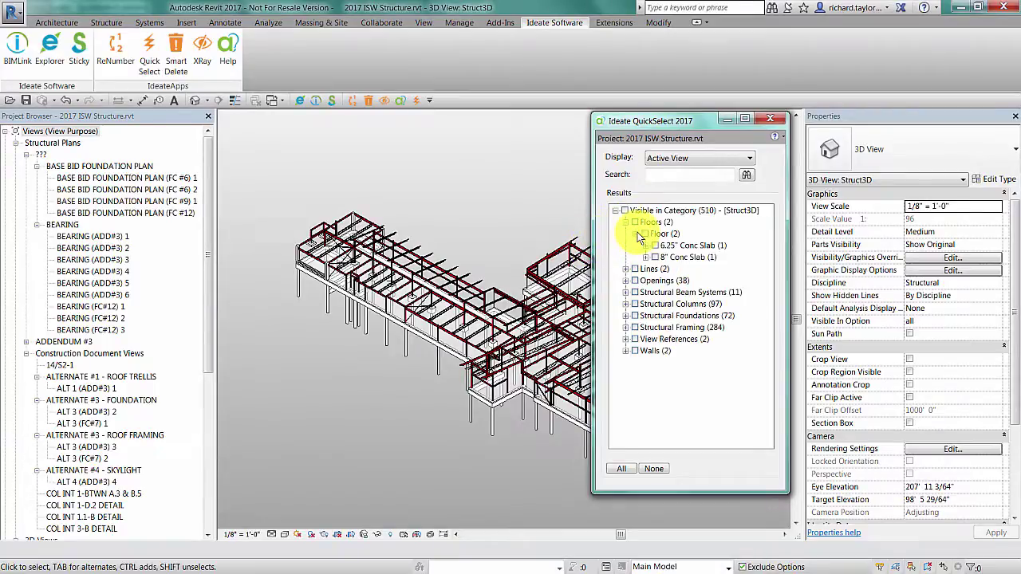
left_click(625, 269)
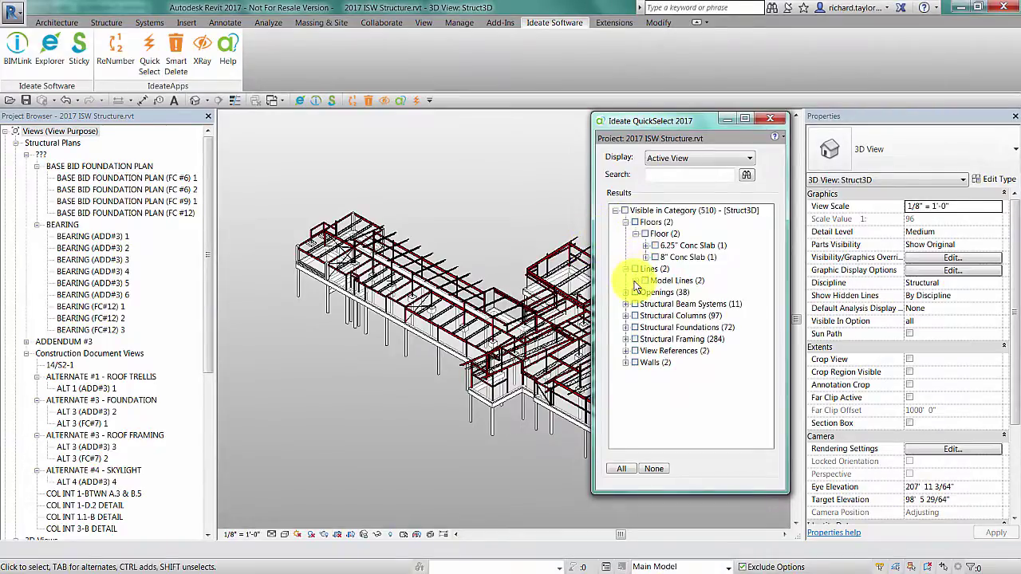
left_click(636, 281)
left_click(645, 292)
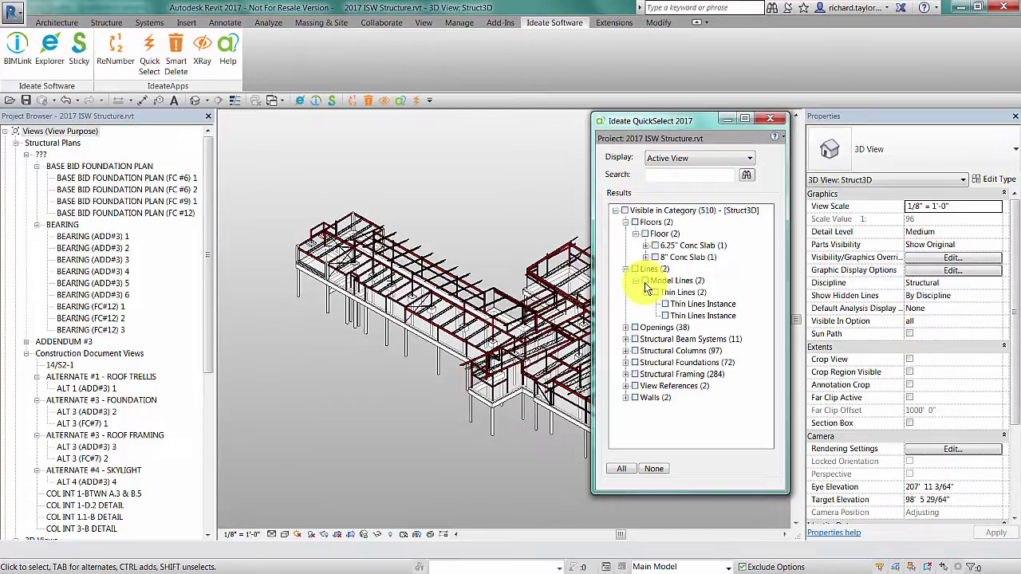
left_click(699, 161)
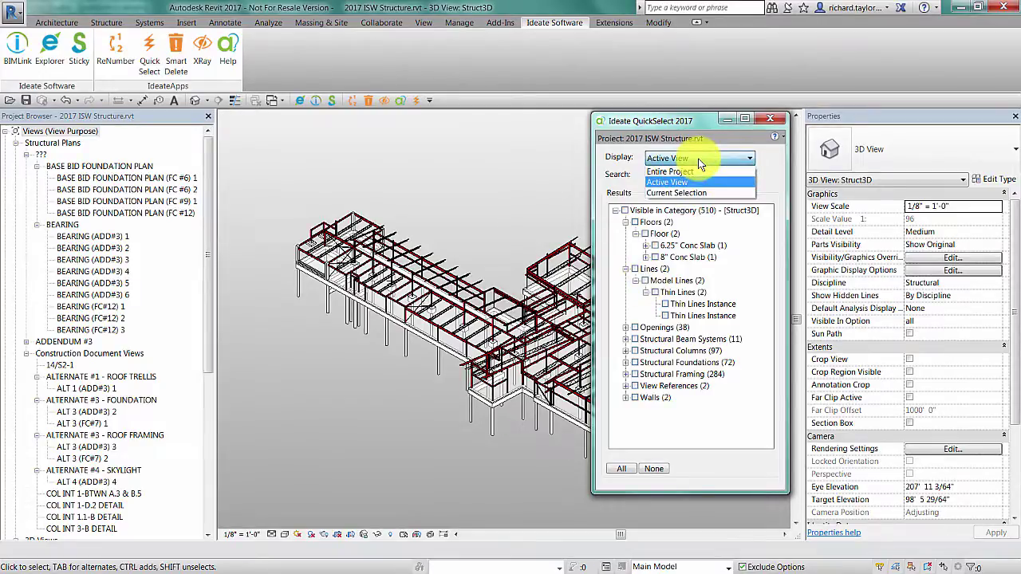
left_click(697, 172)
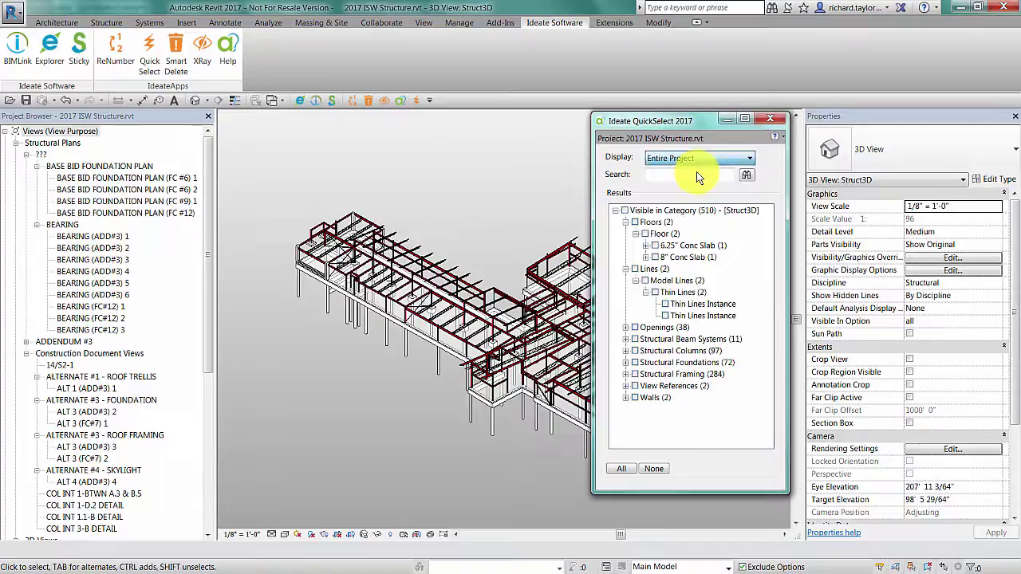
Search QuickSelect for 'concrete' and expand Structural Columns > Concrete-Square-Column > 18 x 18 instances.
left_click(669, 175)
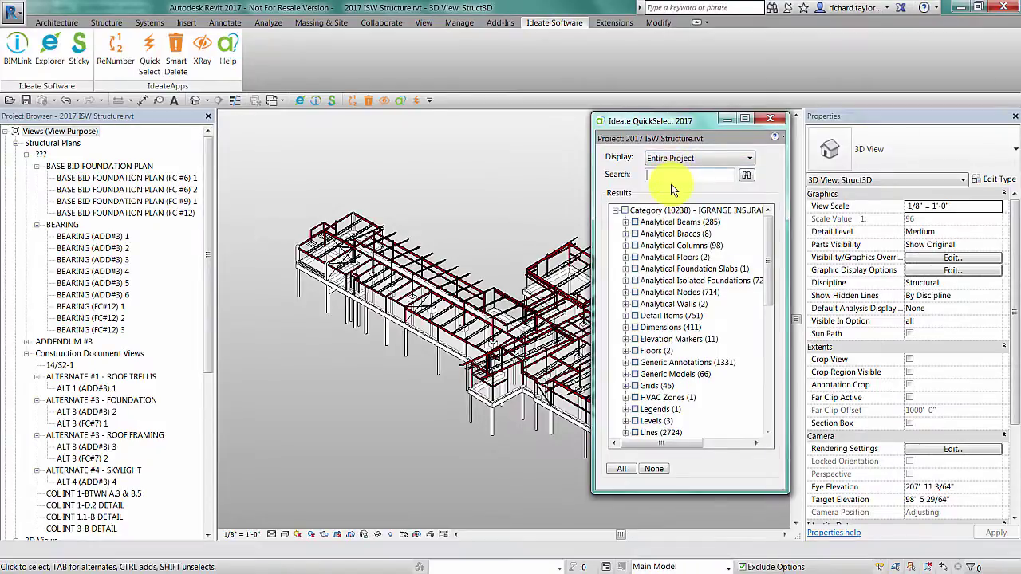
type("concrete")
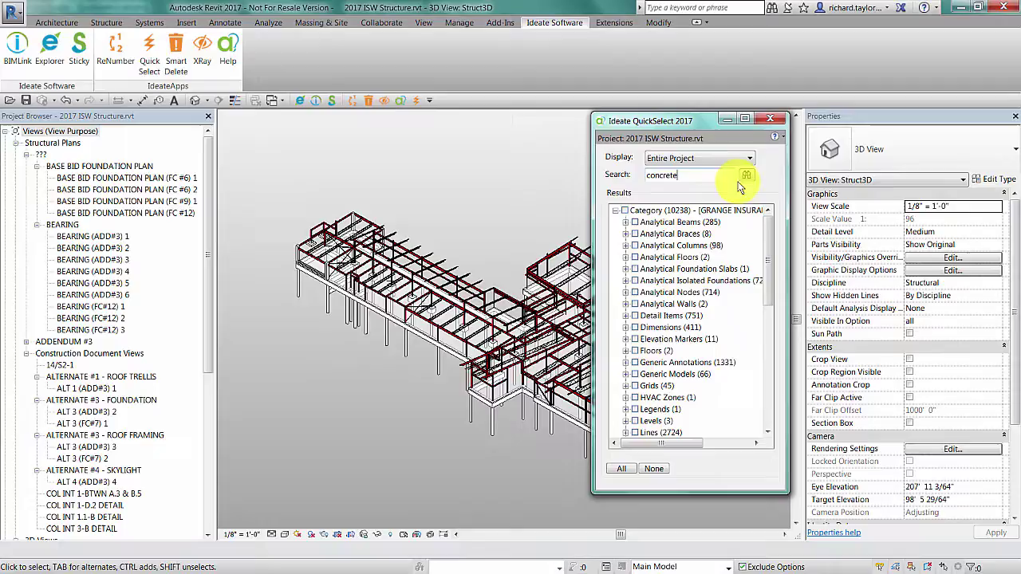
left_click(746, 175)
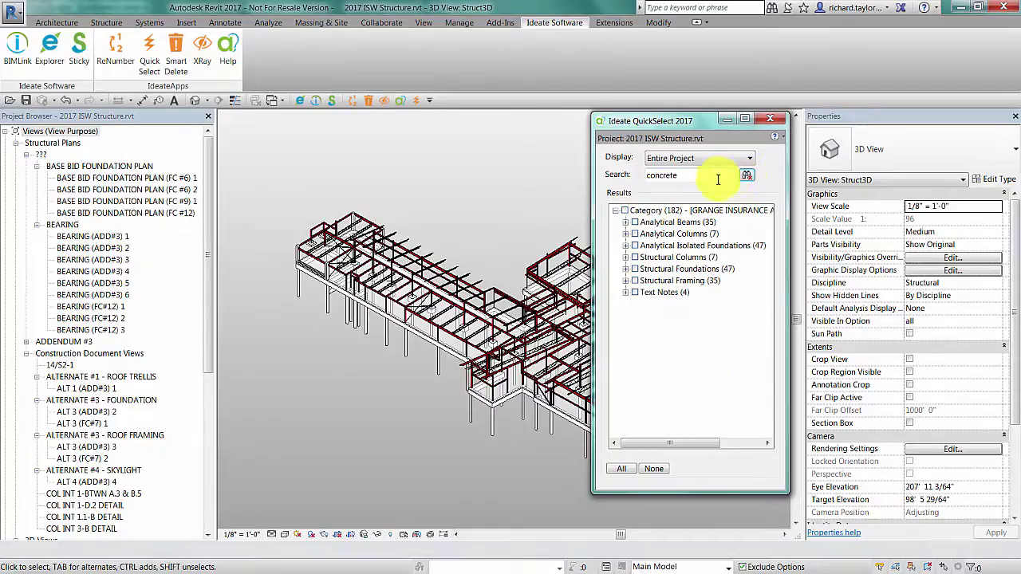
left_click(625, 257)
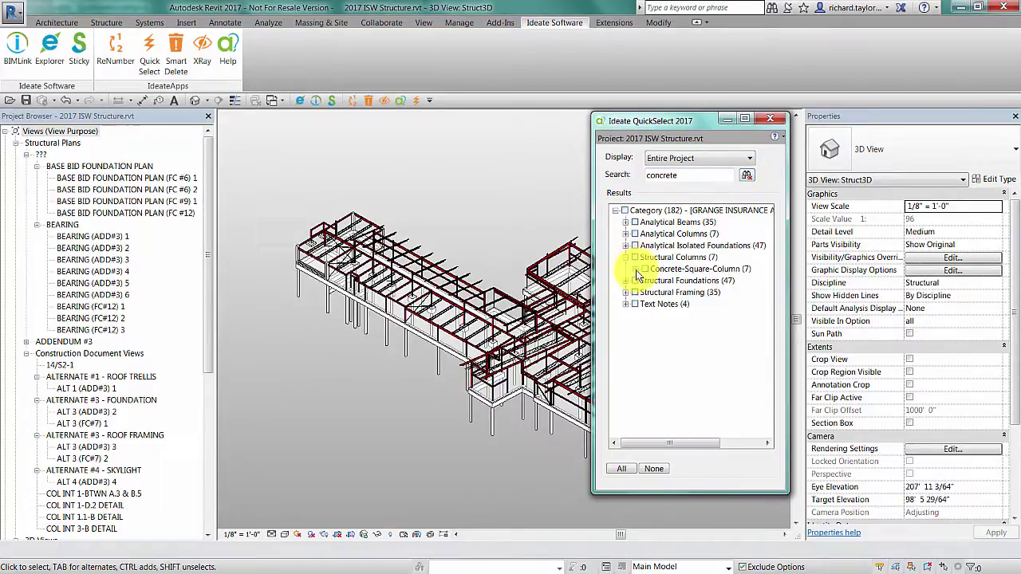
left_click(636, 268)
left_click(645, 281)
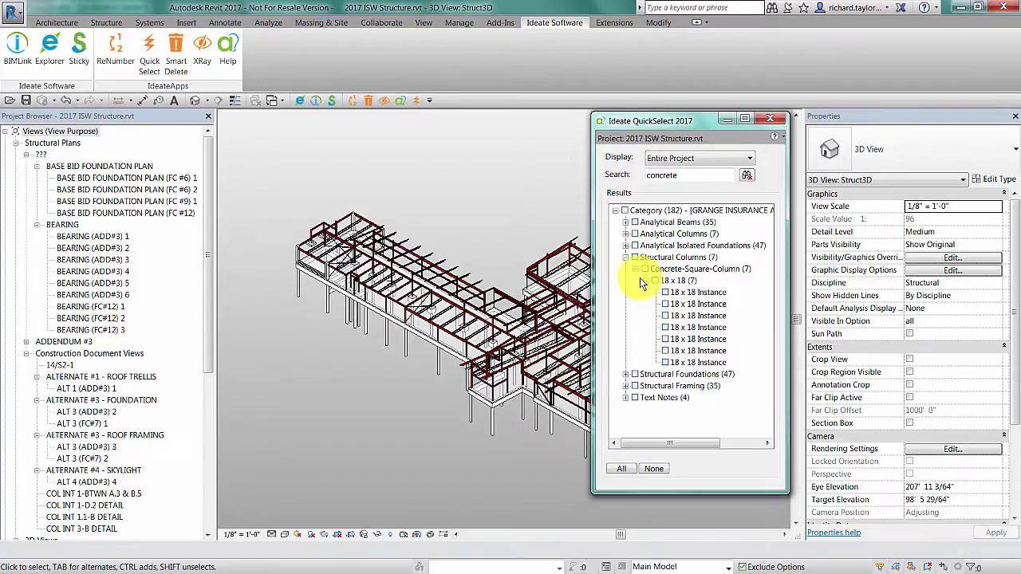
left_click(685, 328)
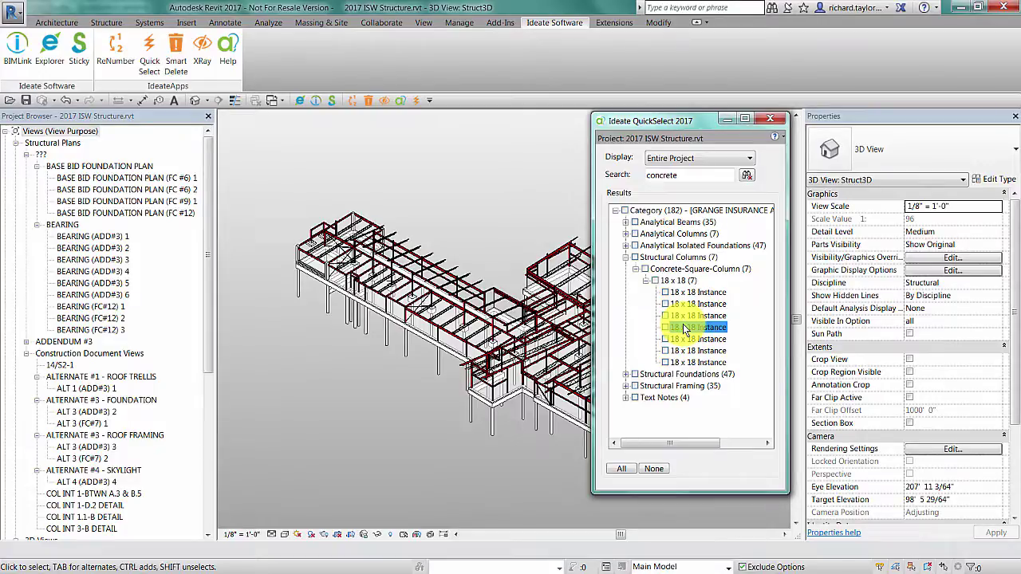
Zoom to one 18 x 18 column, then tick instances until all seven columns are selected.
double_click(684, 330)
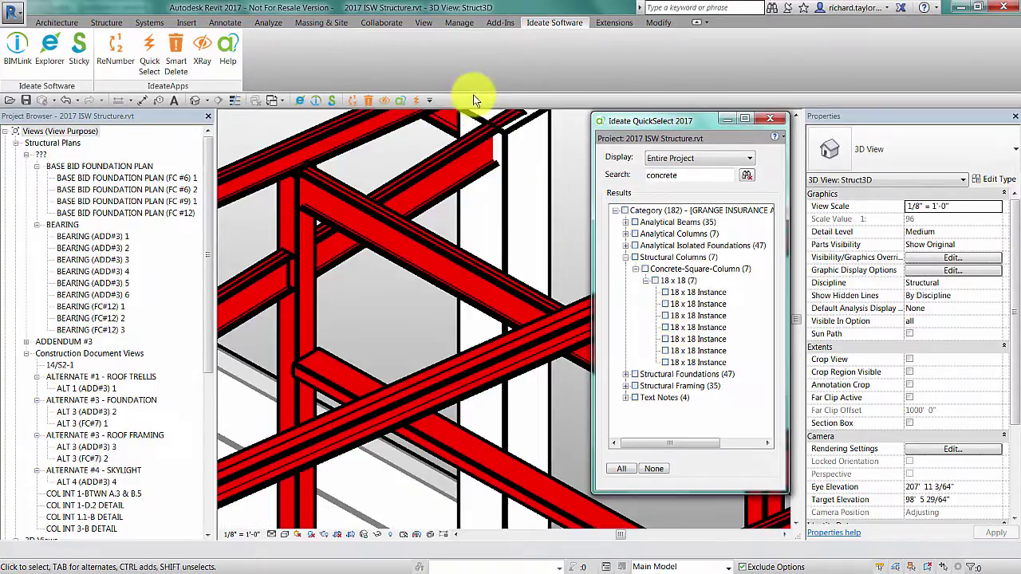
scroll(459, 152, "down", 2)
scroll(455, 188, "down", 2)
scroll(458, 198, "down", 1)
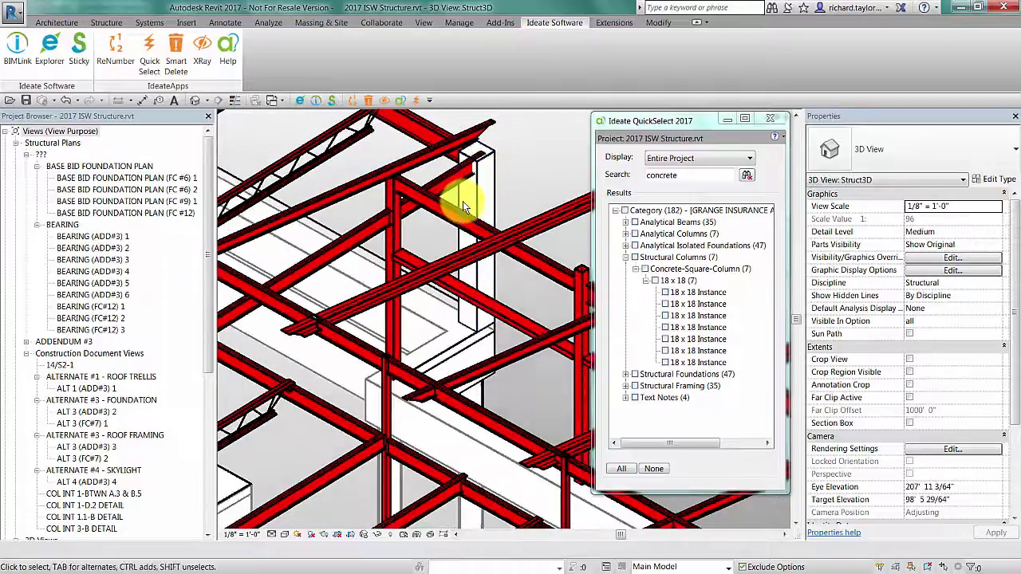
scroll(463, 204, "down", 2)
left_click(662, 324)
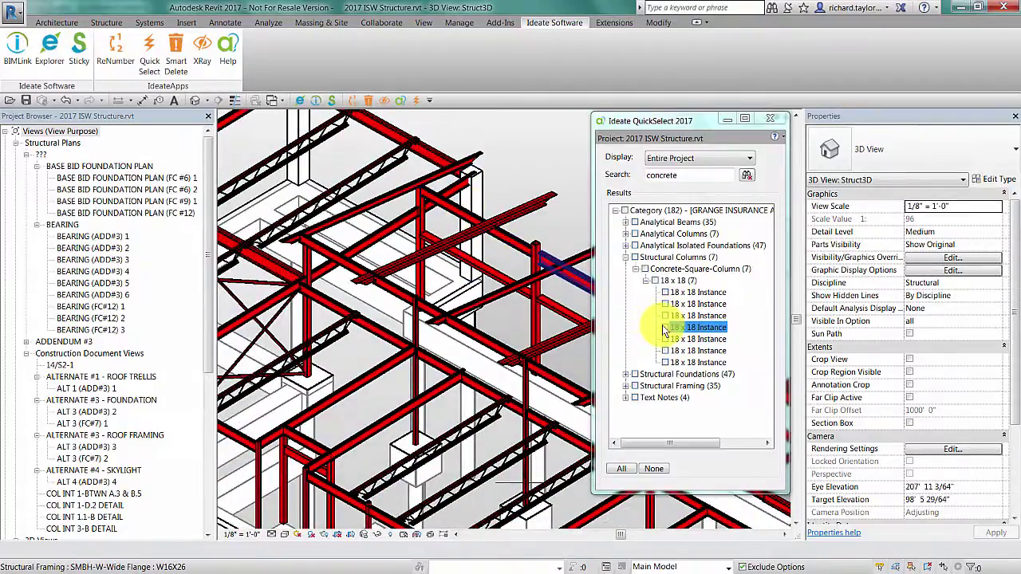
left_click(665, 351)
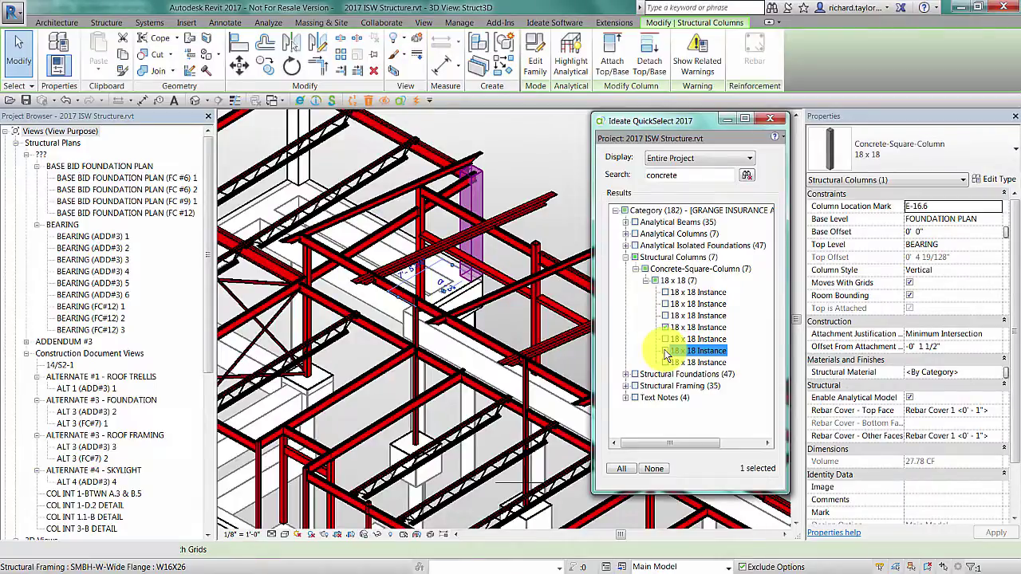
left_click(666, 351)
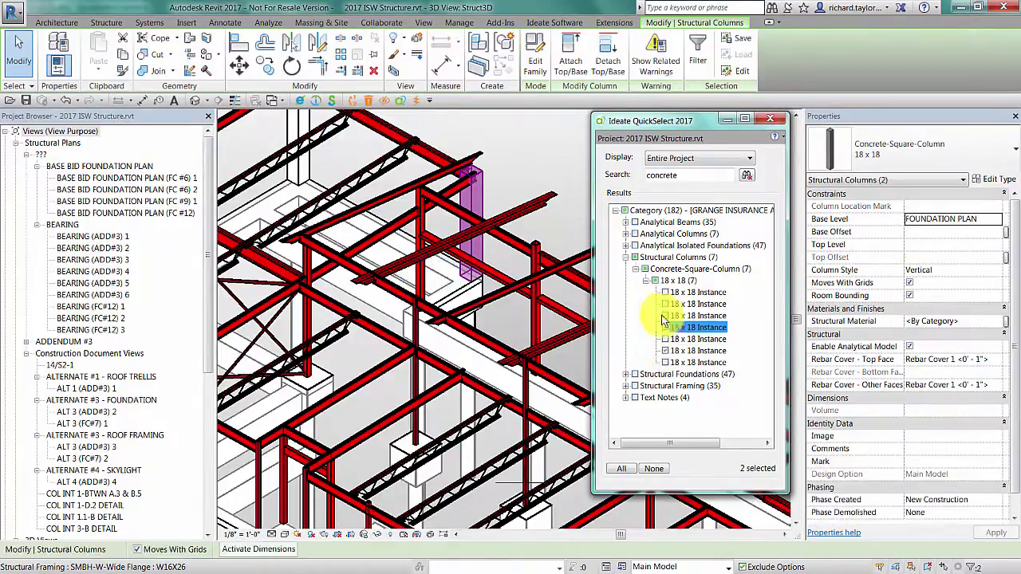
left_click(665, 304)
left_click(655, 281)
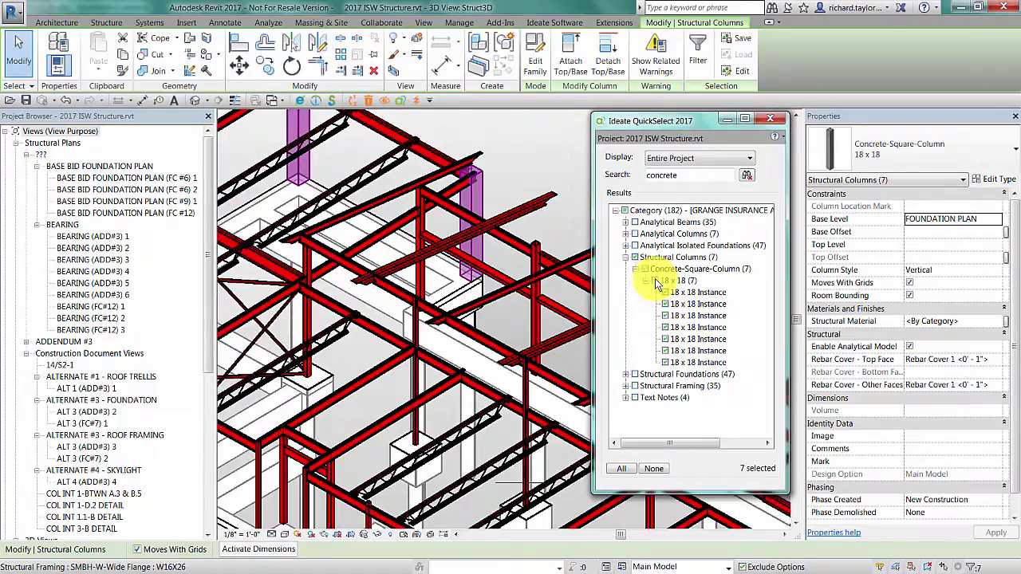
Change the seven selected columns to Concrete-Square-Column 24 x 24, verify the new type, and clear the selection.
left_click(954, 157)
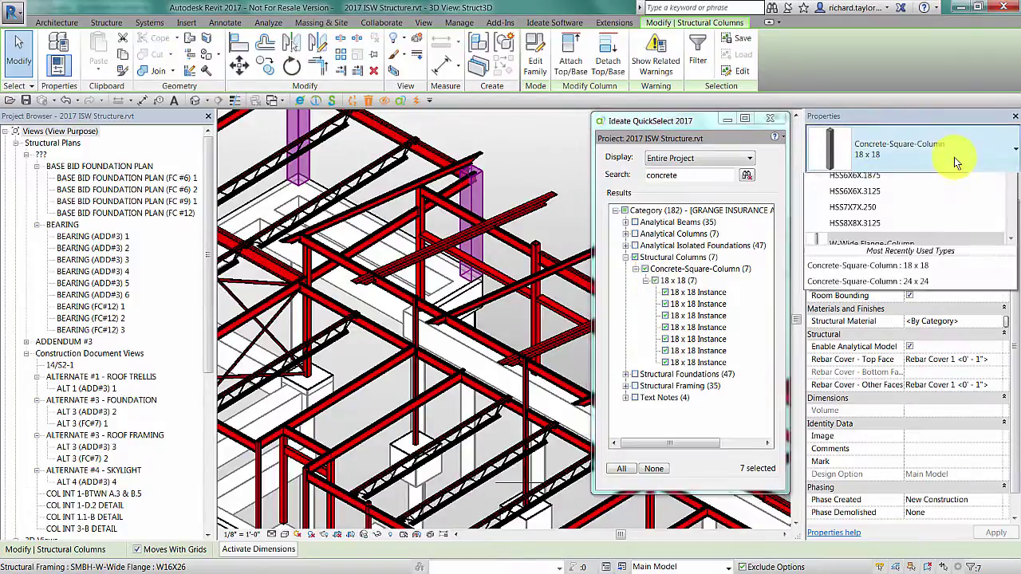
left_click(868, 281)
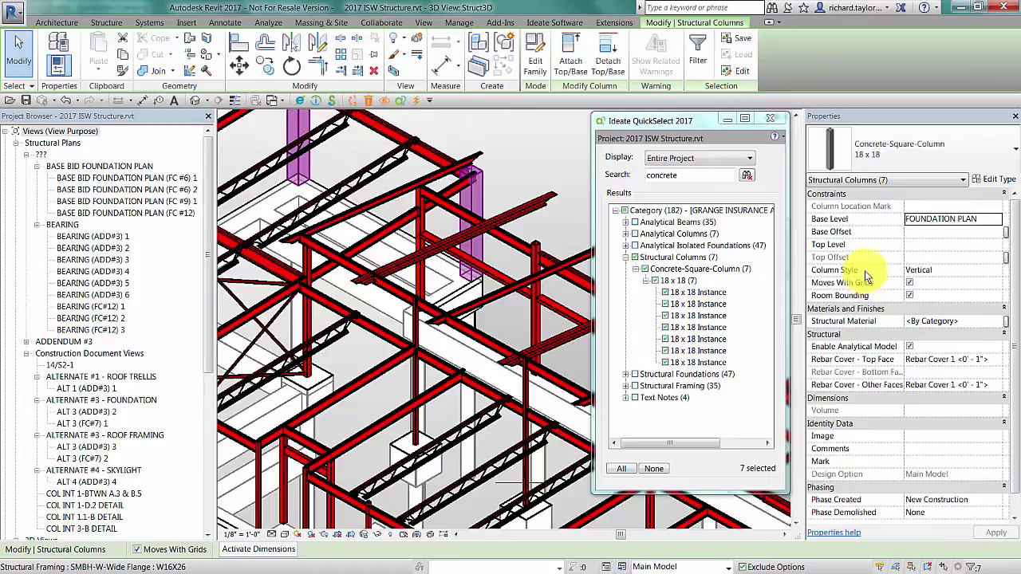
left_click(635, 269)
left_click(645, 281)
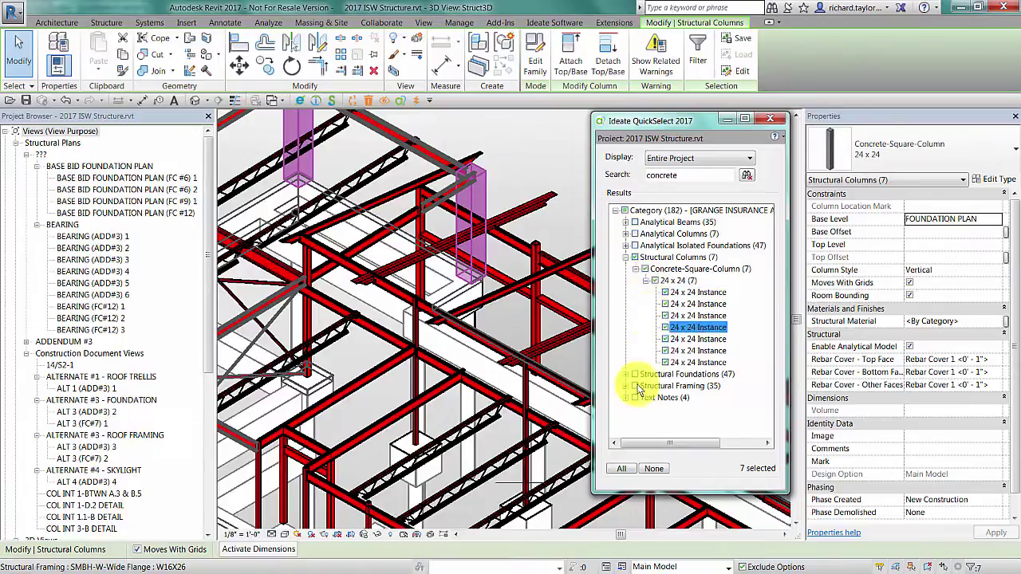
left_click(653, 468)
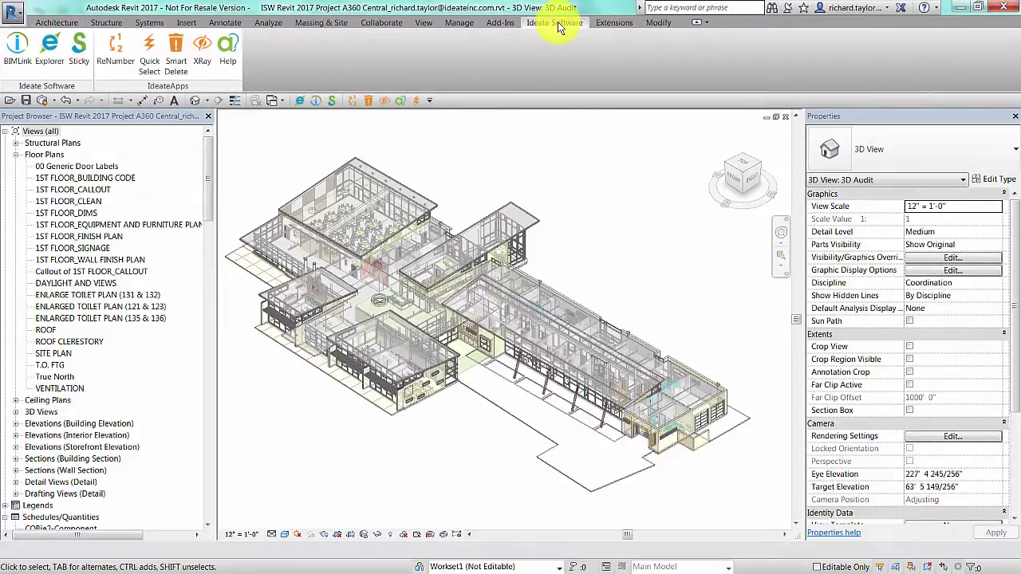
Launch QuickSelect, list the CAD Imports, and jump to the A8-1 DOOR DETAILS drafting view.
left_click(147, 56)
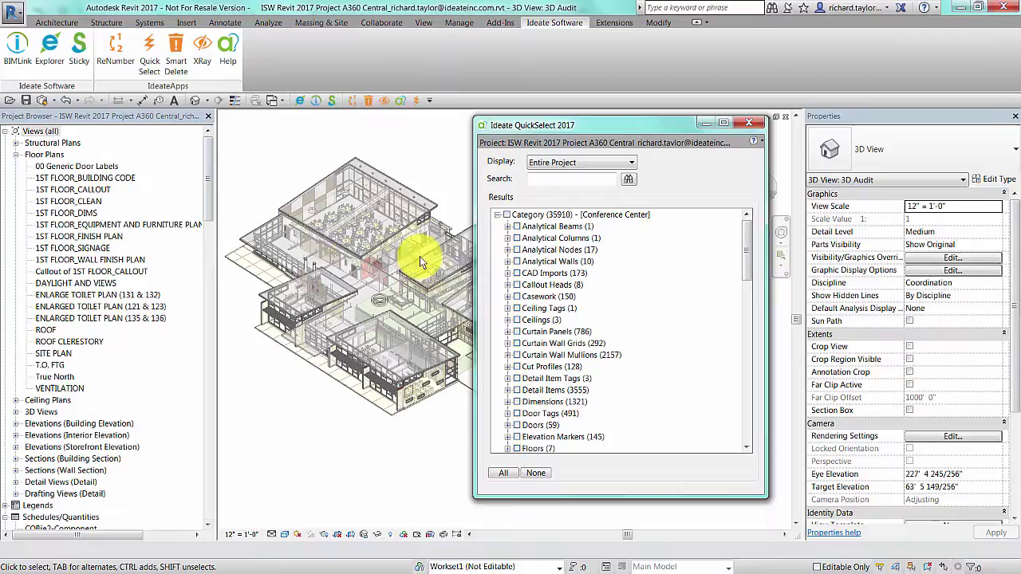
left_click(507, 273)
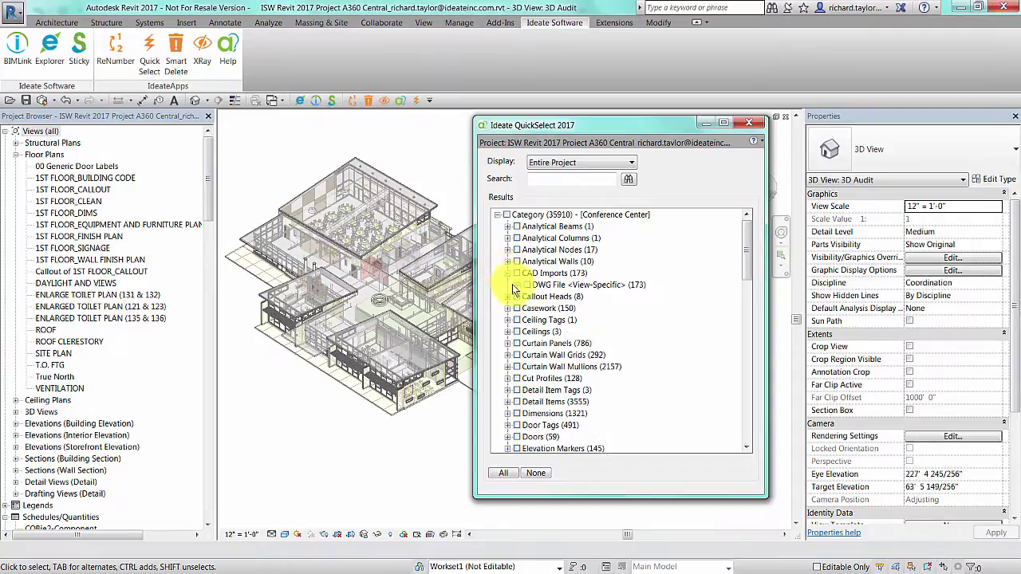
left_click(518, 285)
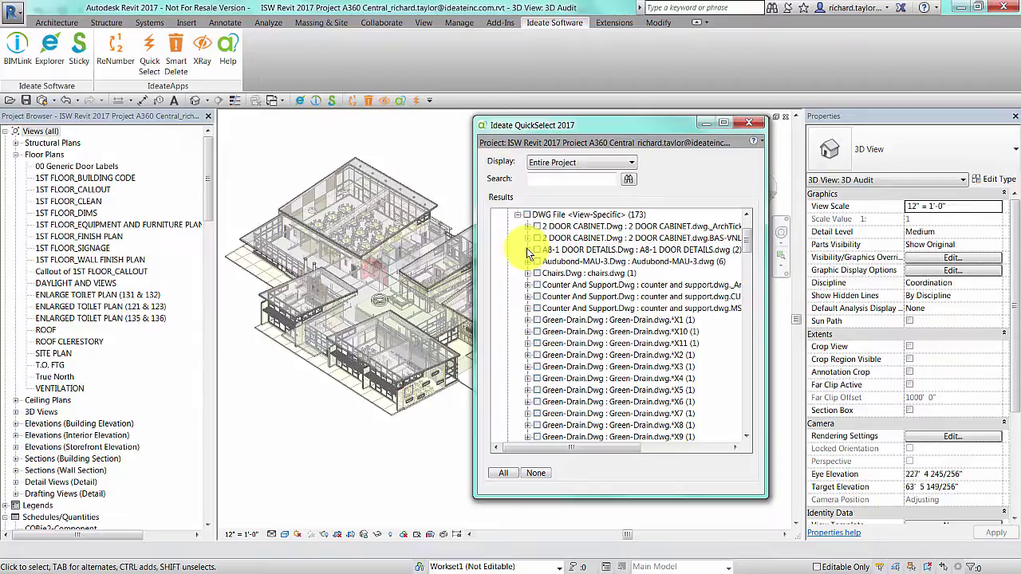
left_click(527, 250)
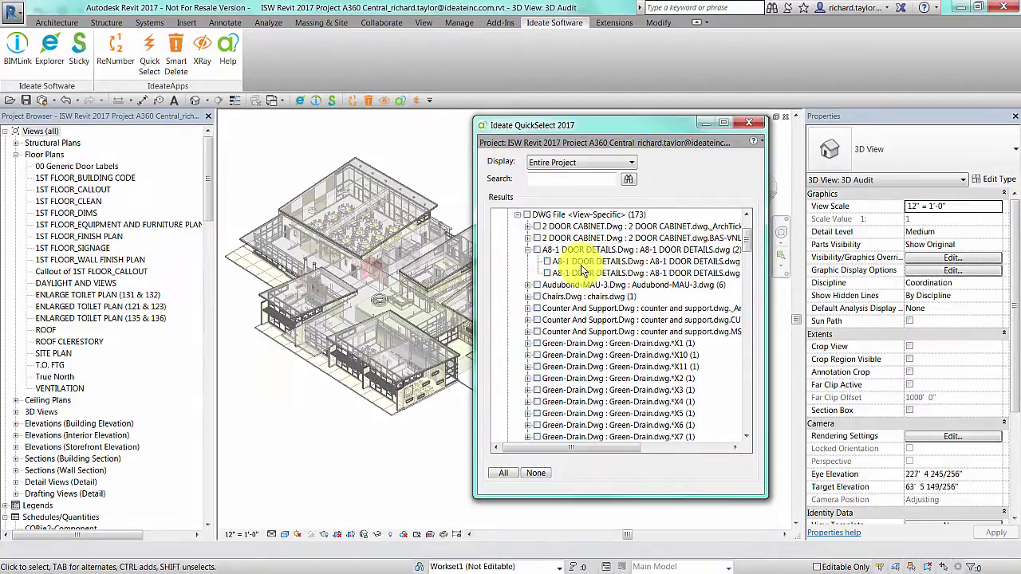
double_click(585, 261)
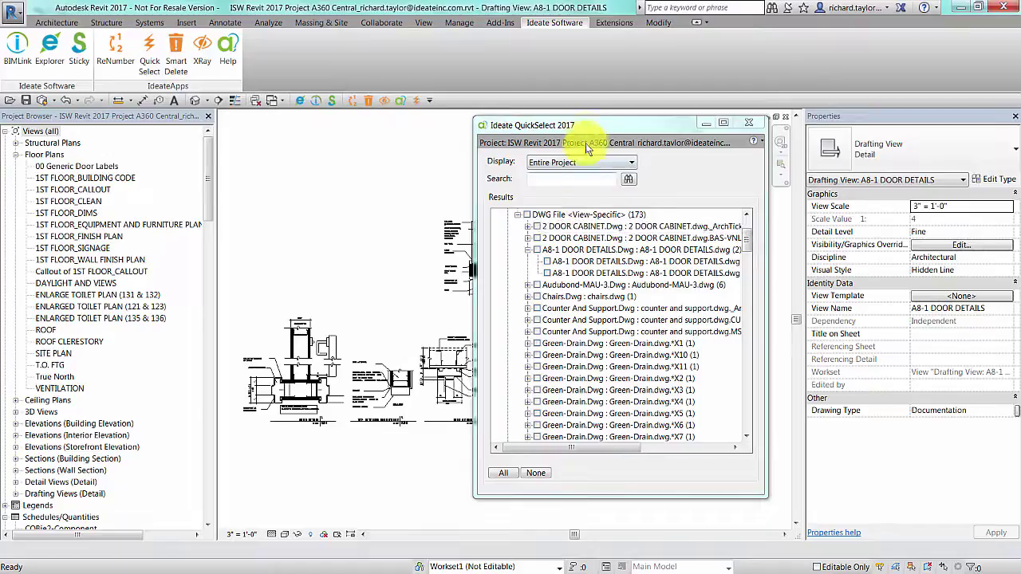
Locate the hidden A8-1 DOOR DETAILS import instance, raising the Show Hidden Element prompt.
mouse_move(591, 129)
left_mouse_down()
mouse_move(816, 132)
mouse_move(636, 128)
left_mouse_up()
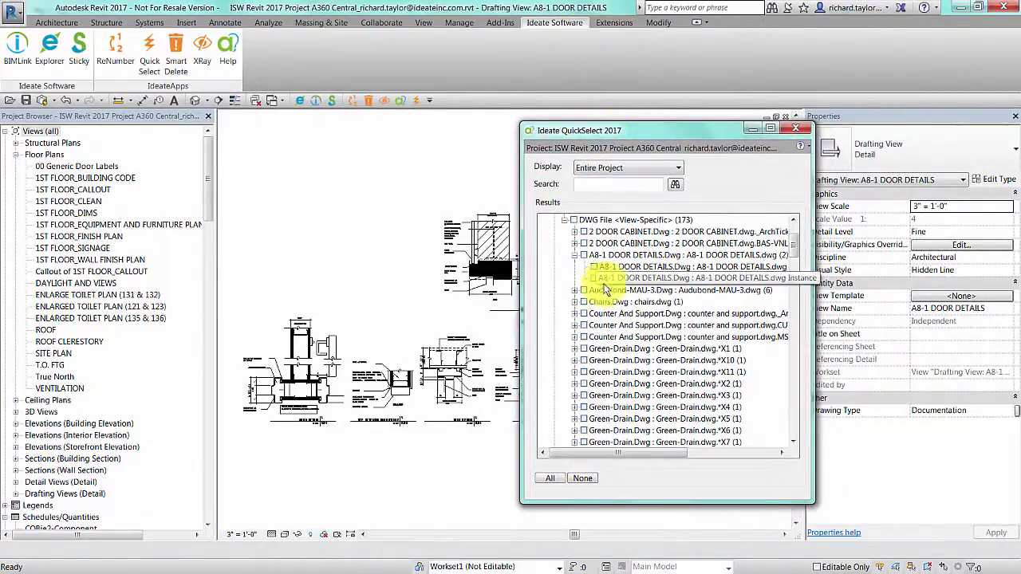
double_click(604, 279)
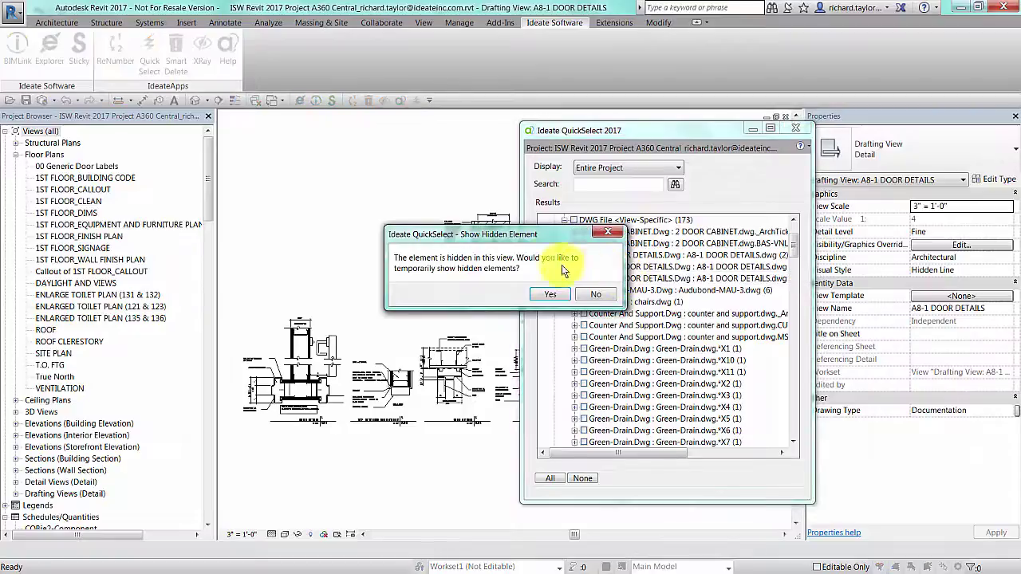
left_click_drag(548, 233, 418, 146)
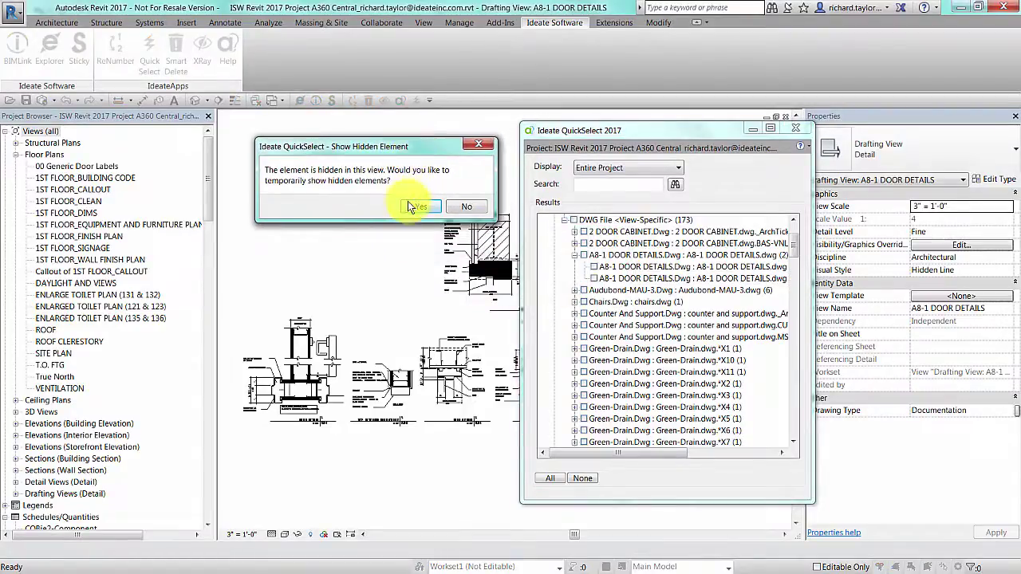
Accept showing the hidden element and select the revealed door-details import on the site plan.
left_click(421, 208)
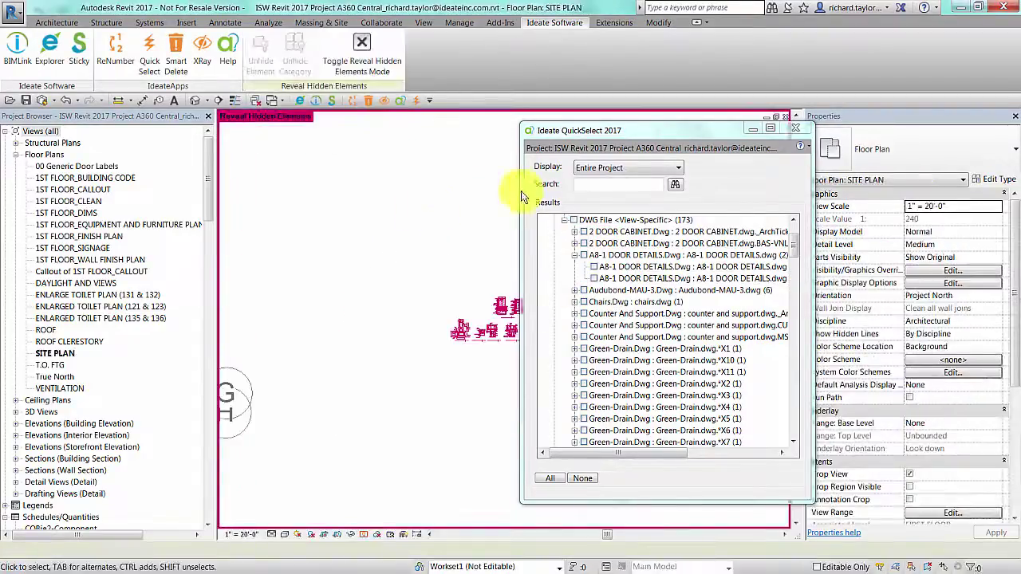
left_click_drag(629, 134, 759, 134)
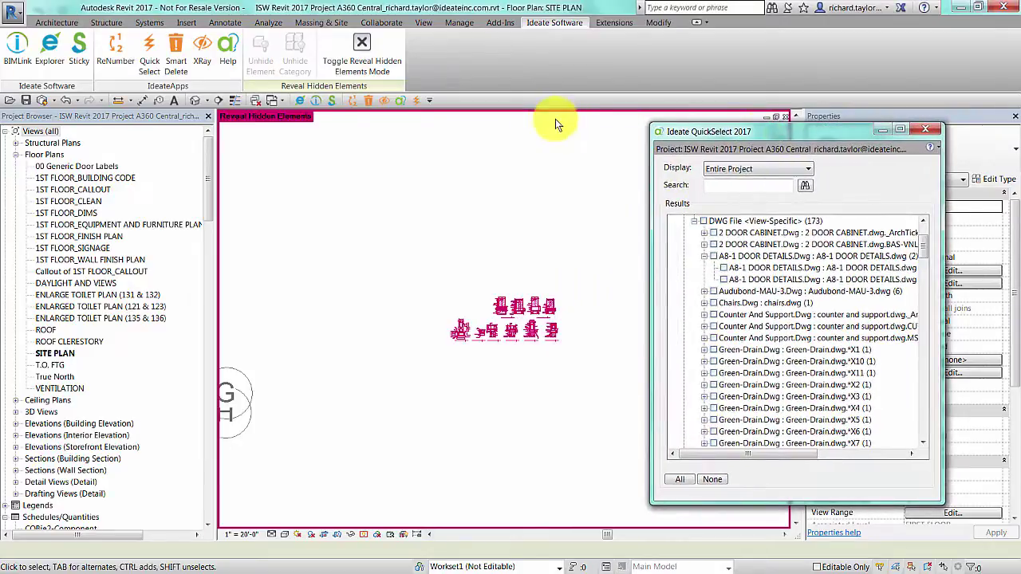
left_click(545, 171)
scroll(523, 267, "down", 5)
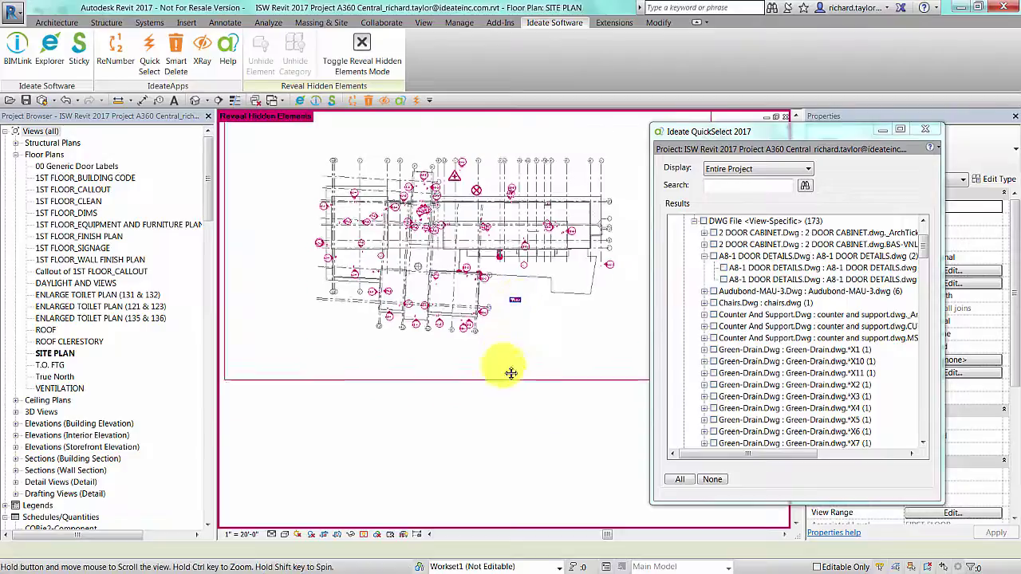
scroll(497, 417, "up", 2)
scroll(493, 418, "up", 1)
scroll(490, 419, "up", 1)
scroll(493, 405, "up", 2)
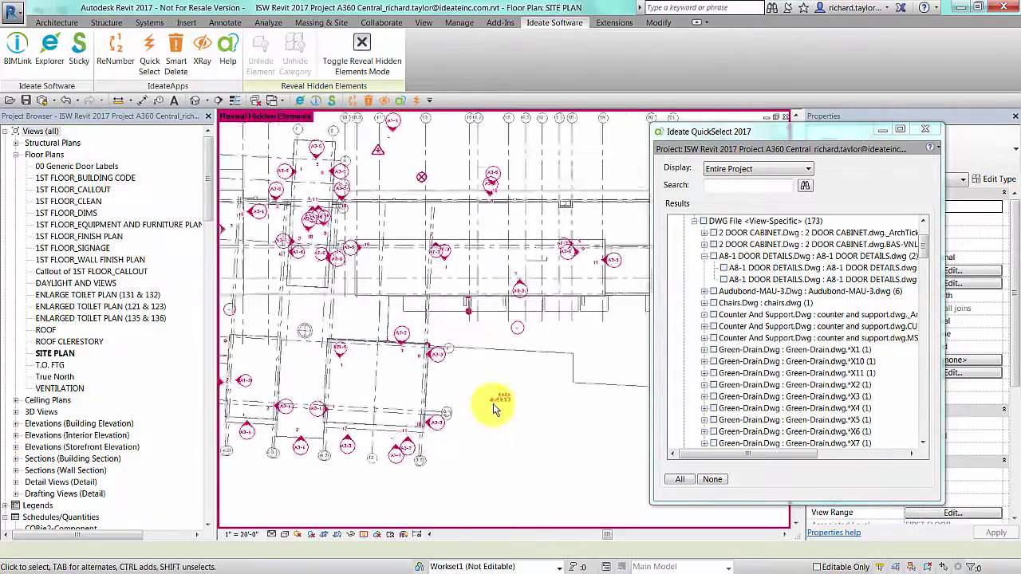
scroll(494, 402, "up", 2)
scroll(493, 402, "up", 1)
left_click(732, 281)
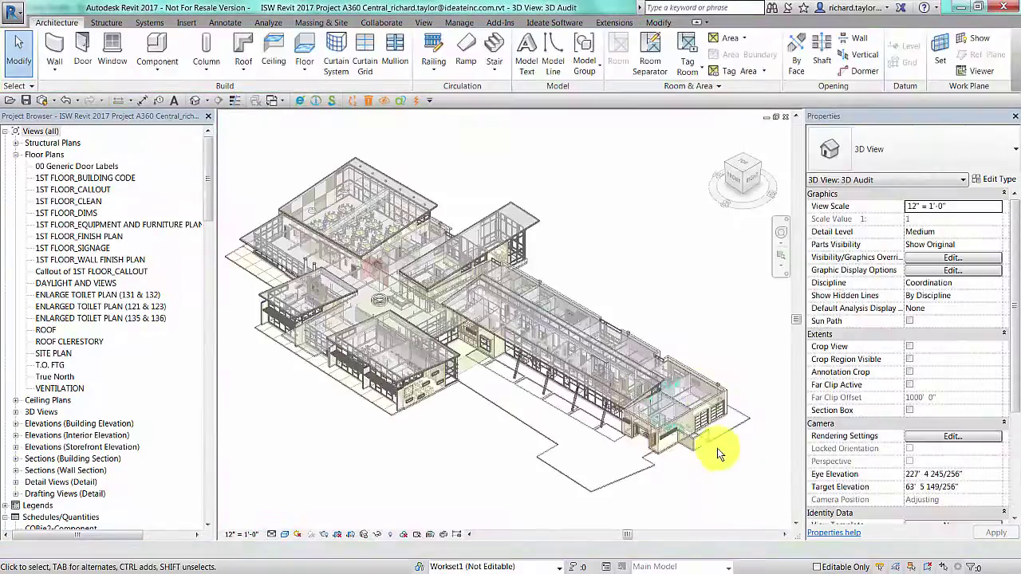
Launch QuickSelect and open Room Schedule under Schedules > Schedules/Quantities > Rooms.
left_click(558, 22)
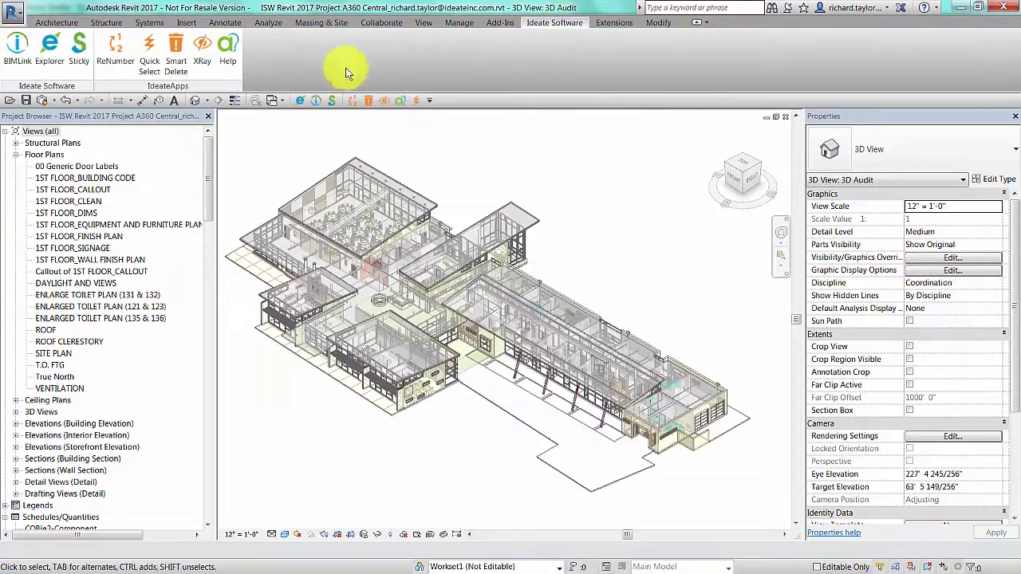
left_click(149, 55)
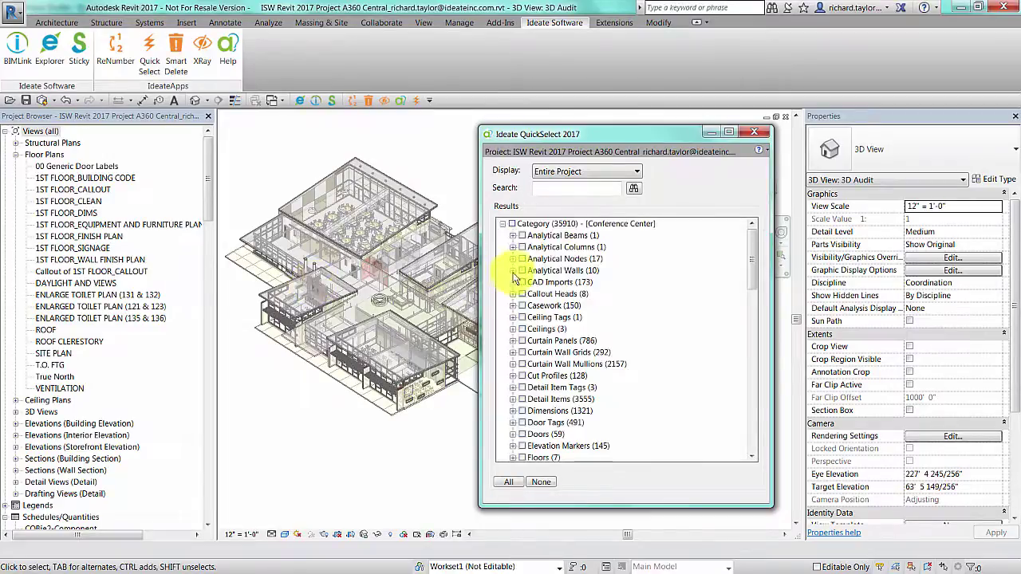
left_click_drag(751, 259, 749, 359)
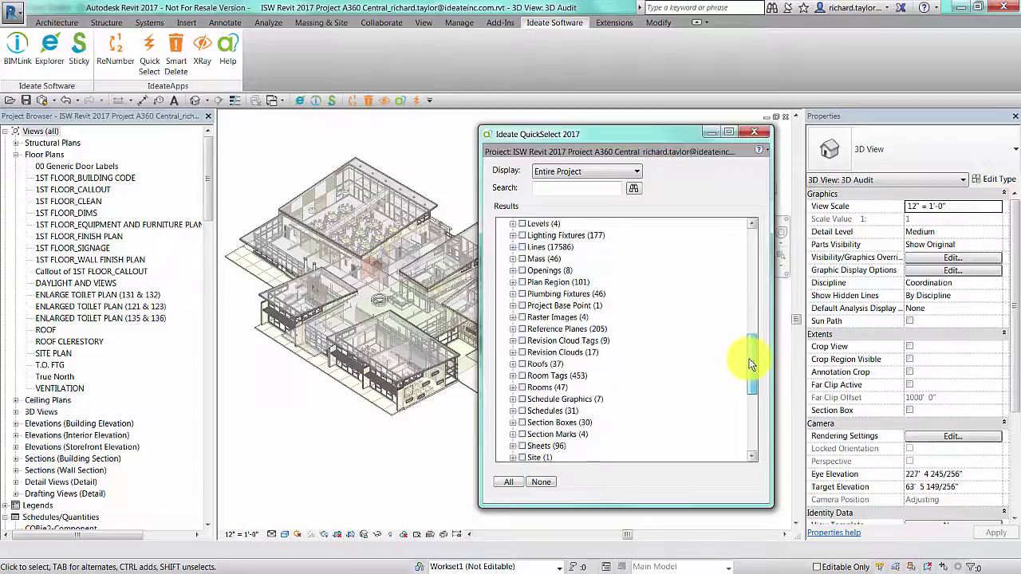
left_click(513, 411)
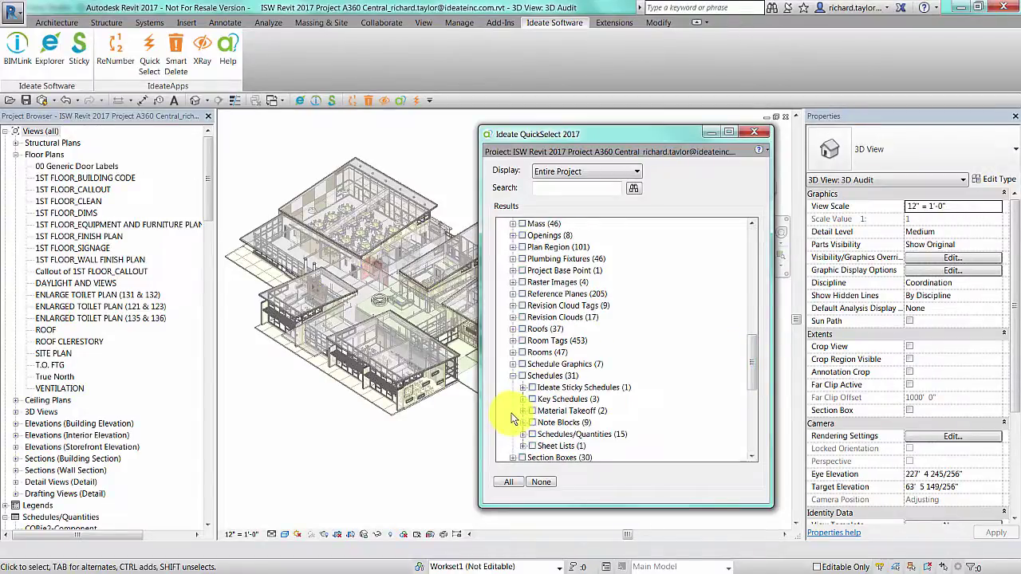
left_click_drag(747, 361, 746, 381)
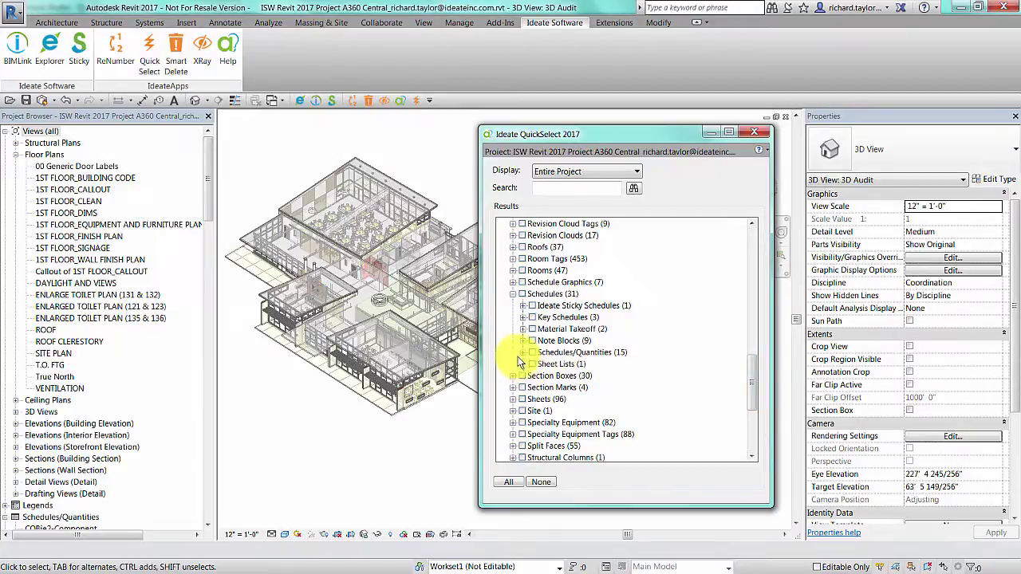
left_click(523, 353)
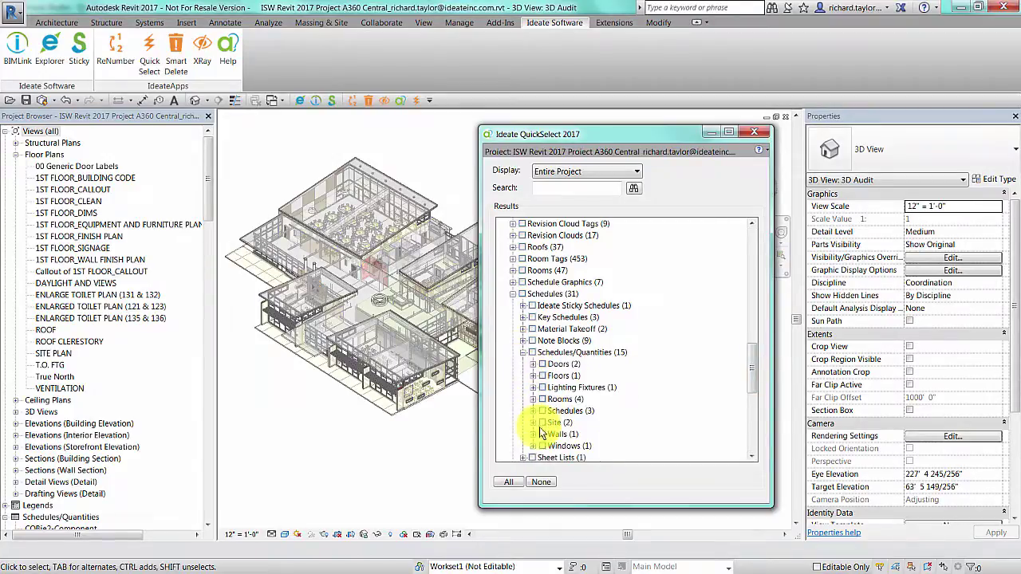
left_click(532, 399)
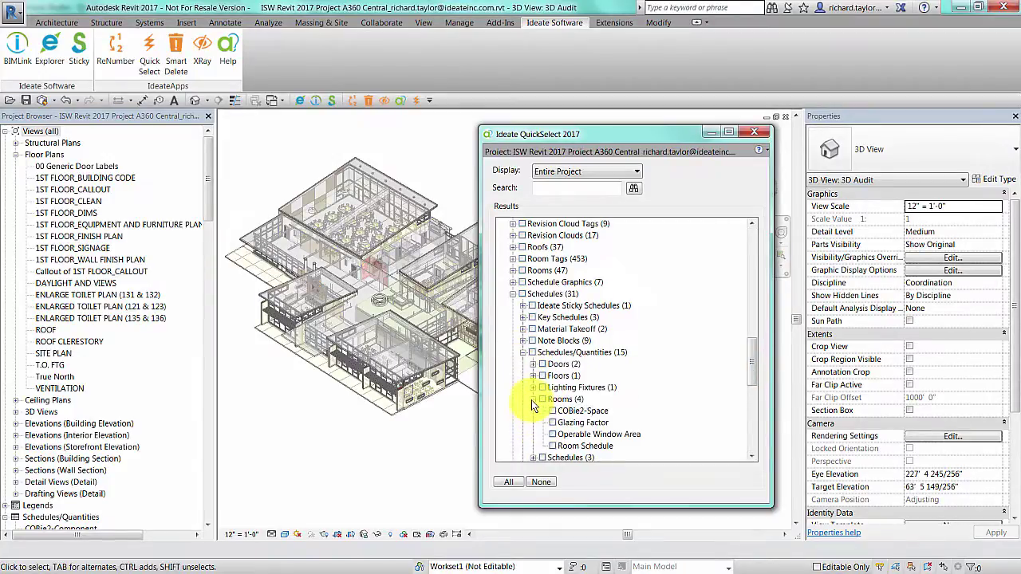
left_click(583, 447)
double_click(582, 447)
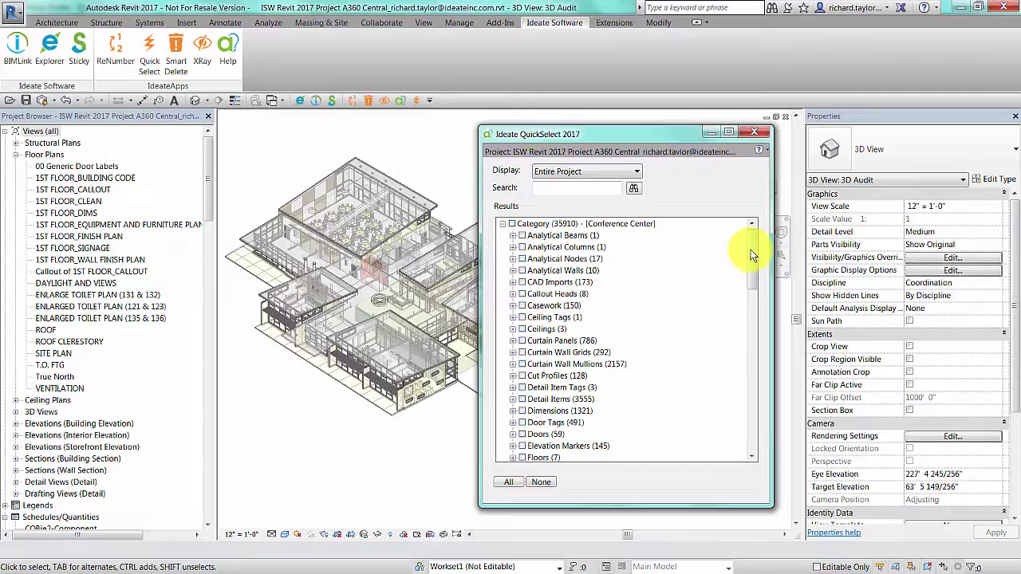
Expand Views > <On Sheet> > Floor Plan and open ENLARGE TOILET PLAN (131 & 132).
left_click_drag(750, 250, 754, 415)
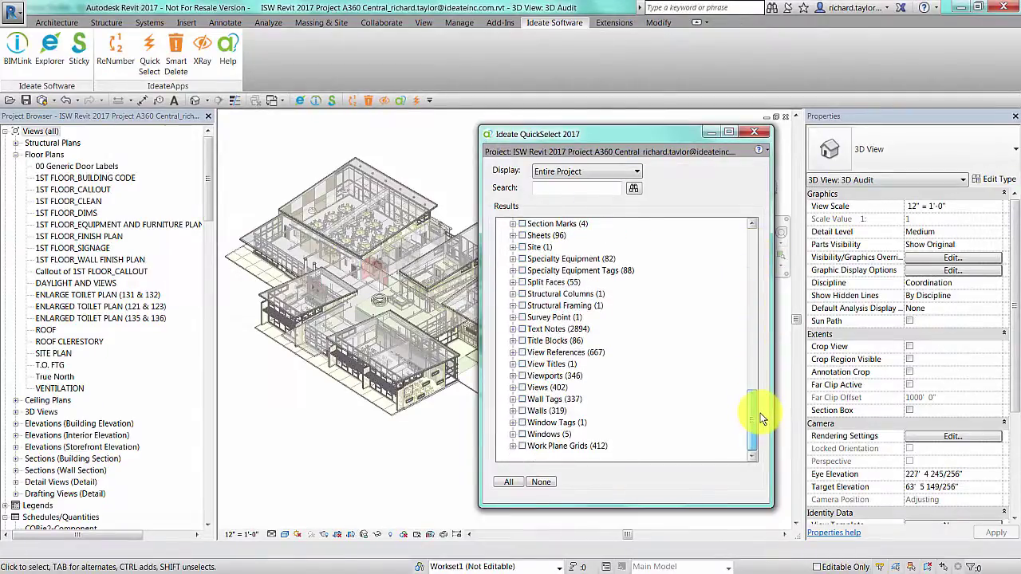
left_click(513, 388)
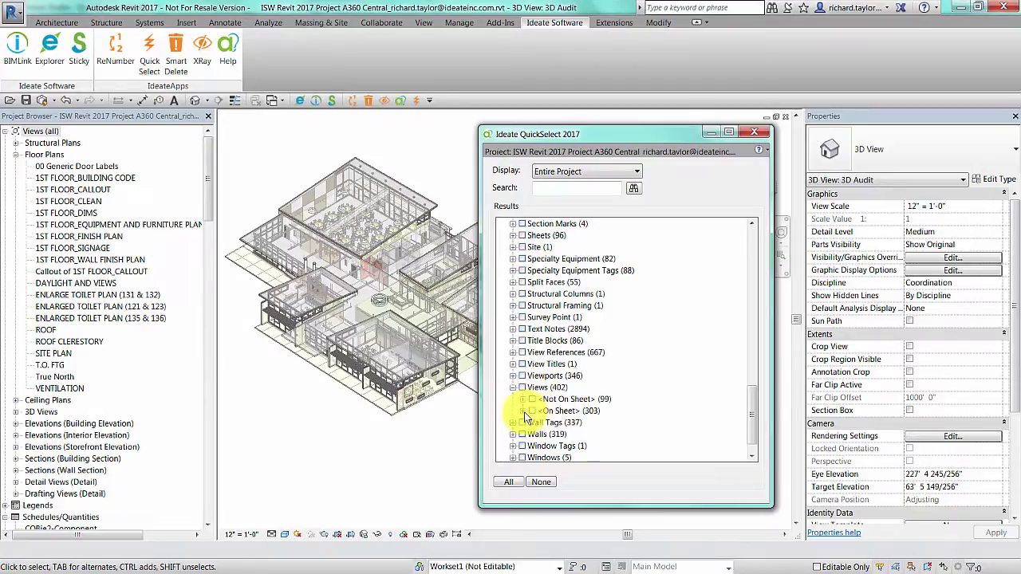
left_click(523, 411)
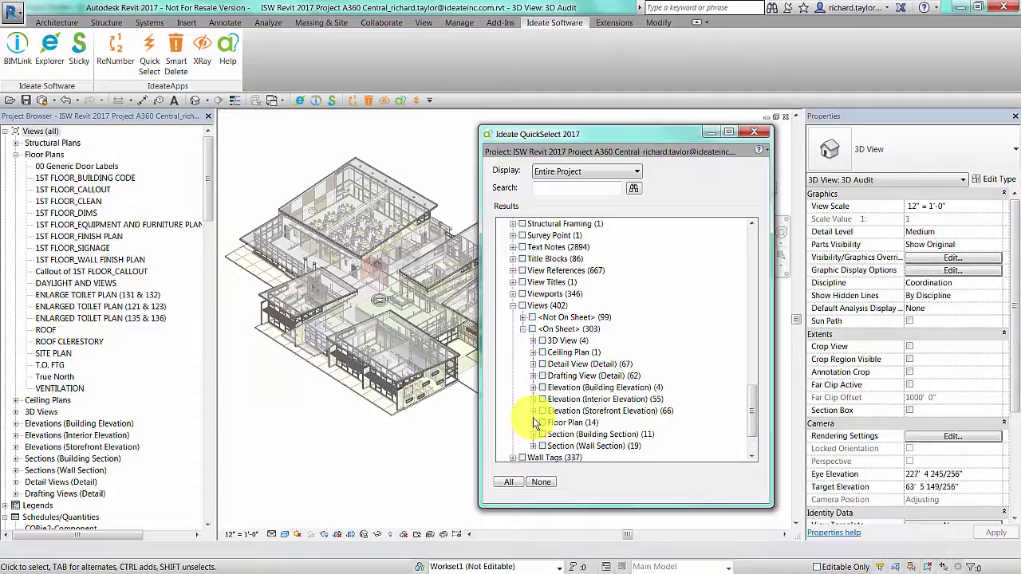
left_click(533, 422)
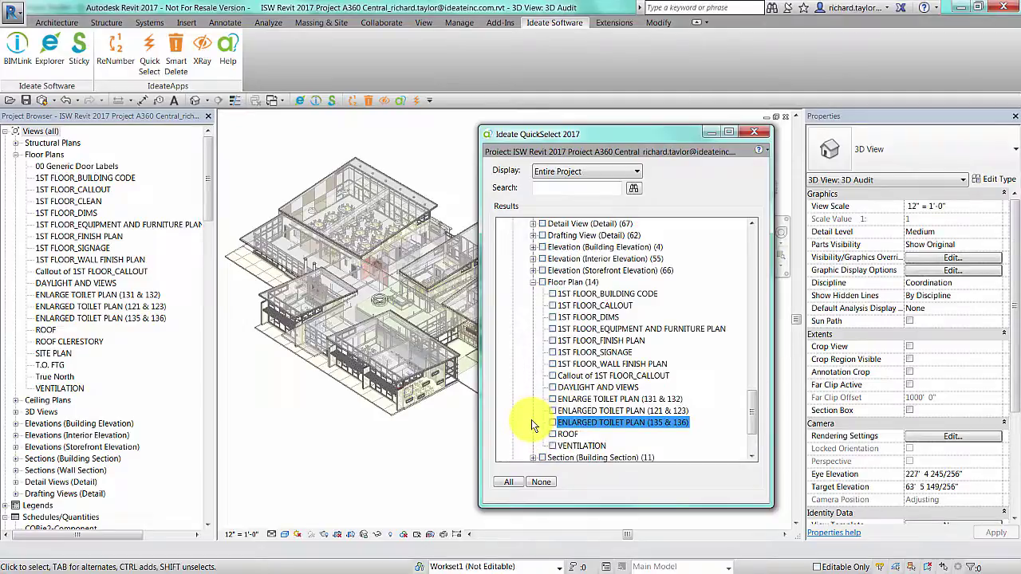
double_click(592, 401)
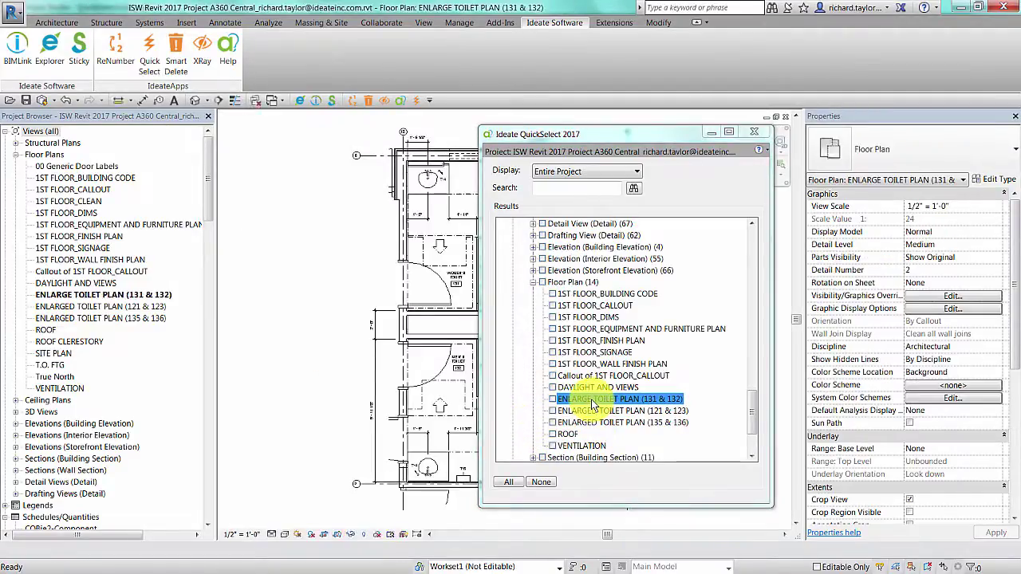
right_click(592, 405)
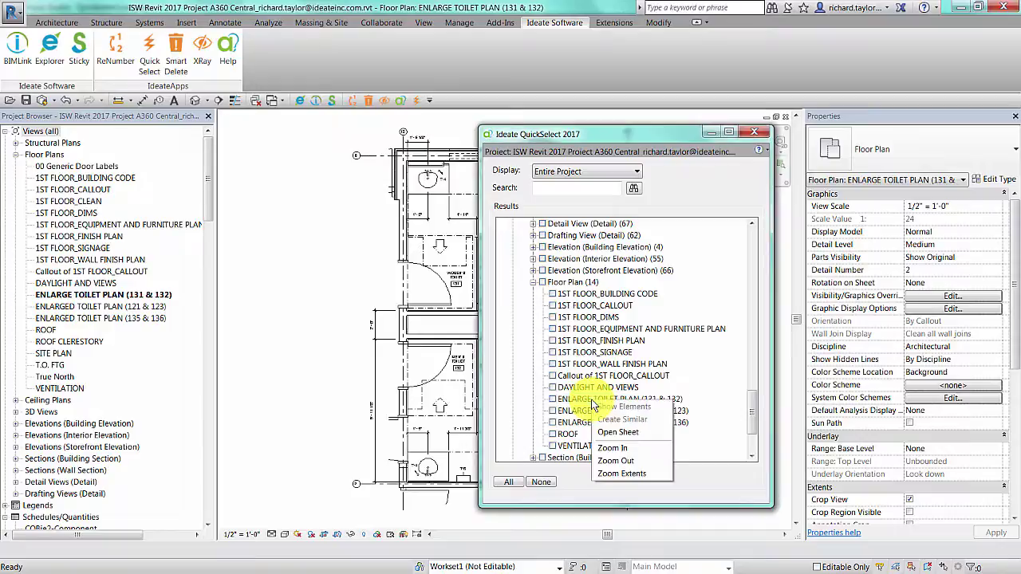
Open sheet A7-2 holding the toilet plan via Open Sheet.
left_click(606, 435)
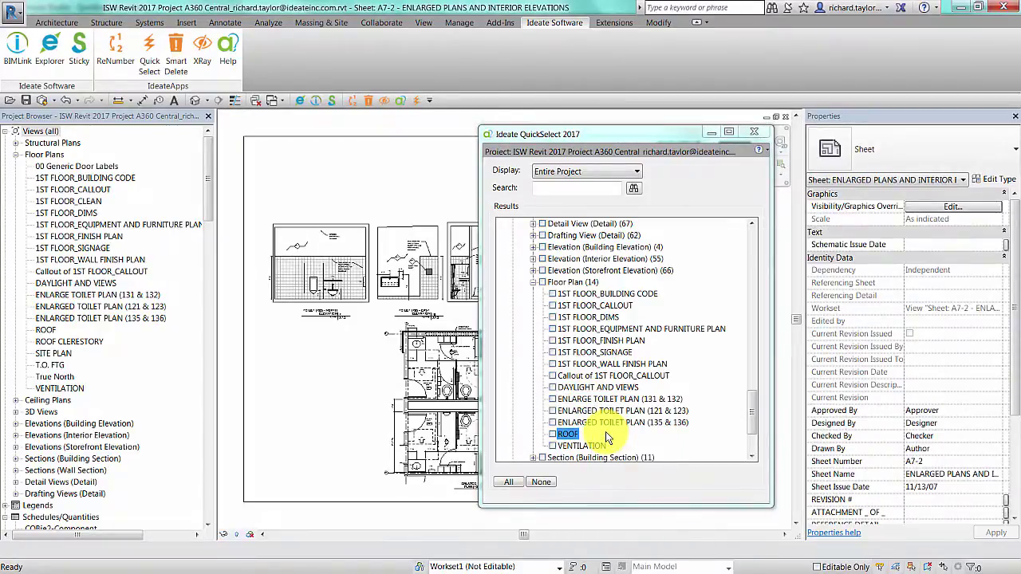
scroll(558, 382, "down", 3)
scroll(558, 382, "down", 3)
Select all 19 Section (Wall Section) views and turn on Annotation Crop for them.
left_click(570, 328)
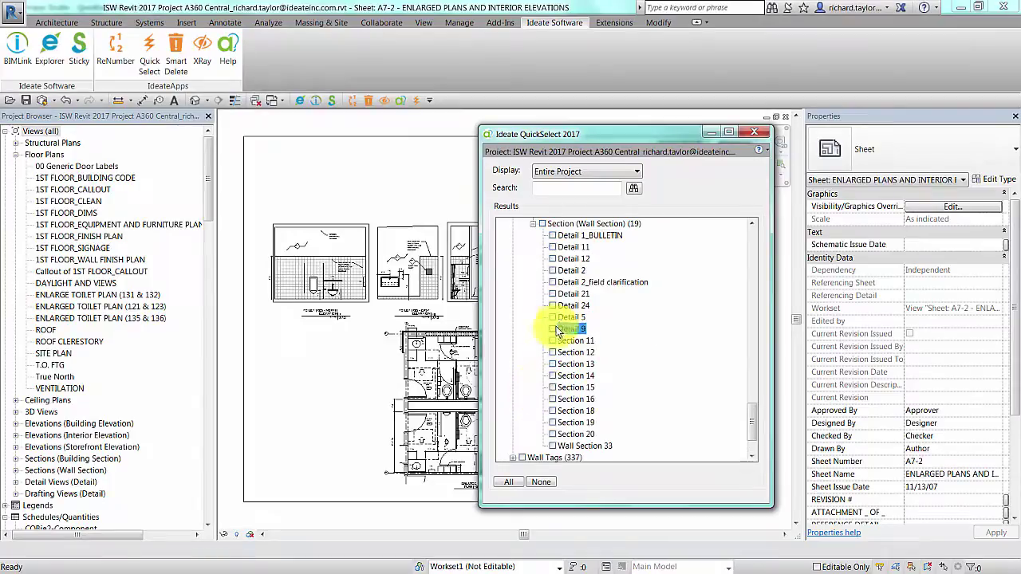
left_click(543, 224)
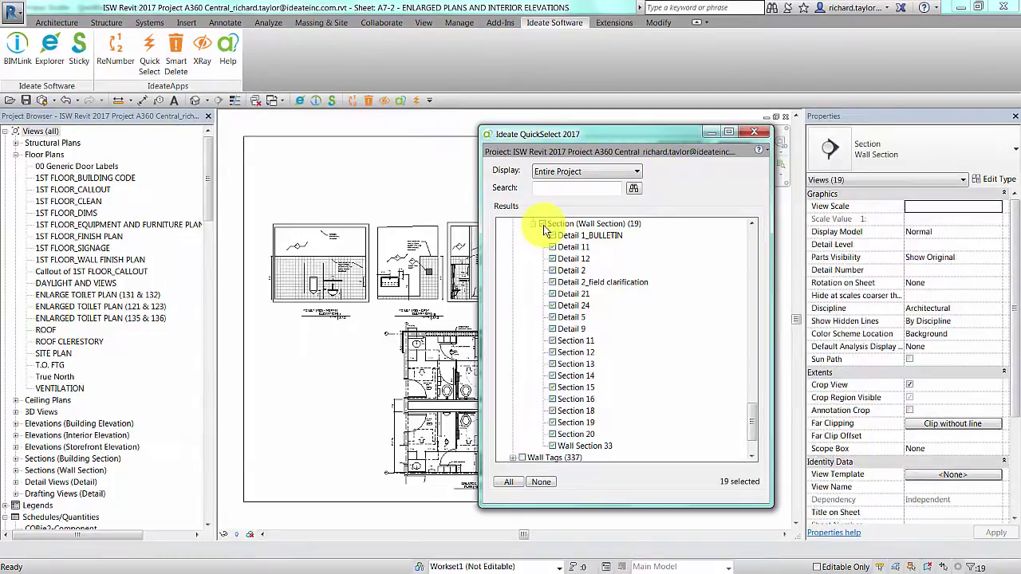
left_click(909, 410)
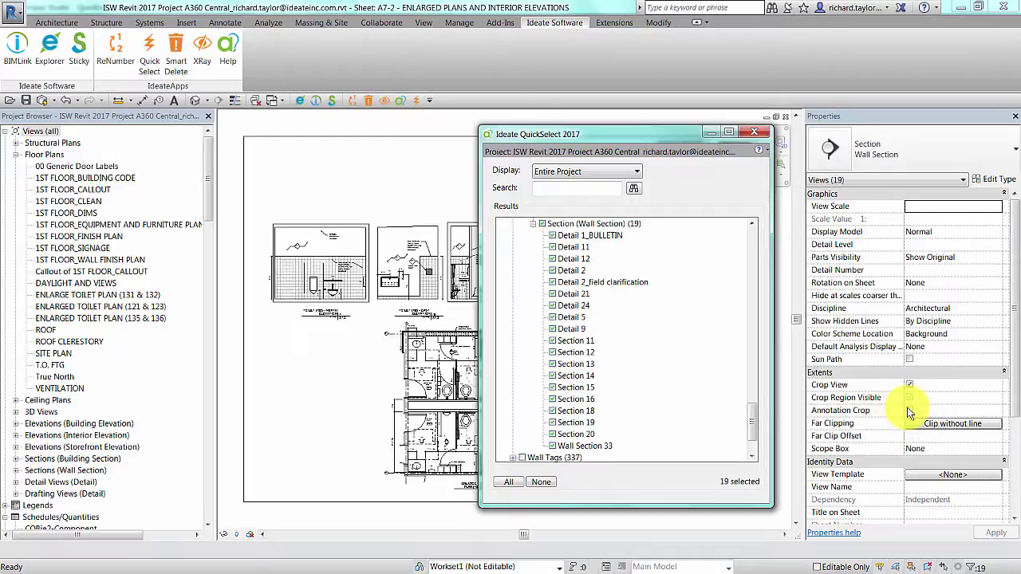
left_click(994, 536)
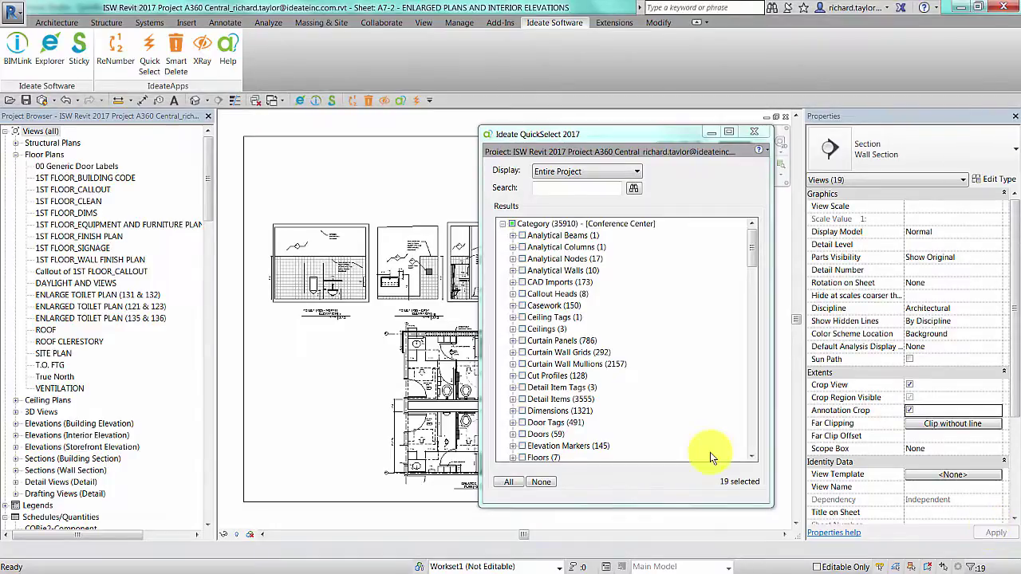
Open IdeateApps Help from the QuickSelect (?) menu and view 'Getting Started with Ideate QuickSelect'.
left_click(764, 152)
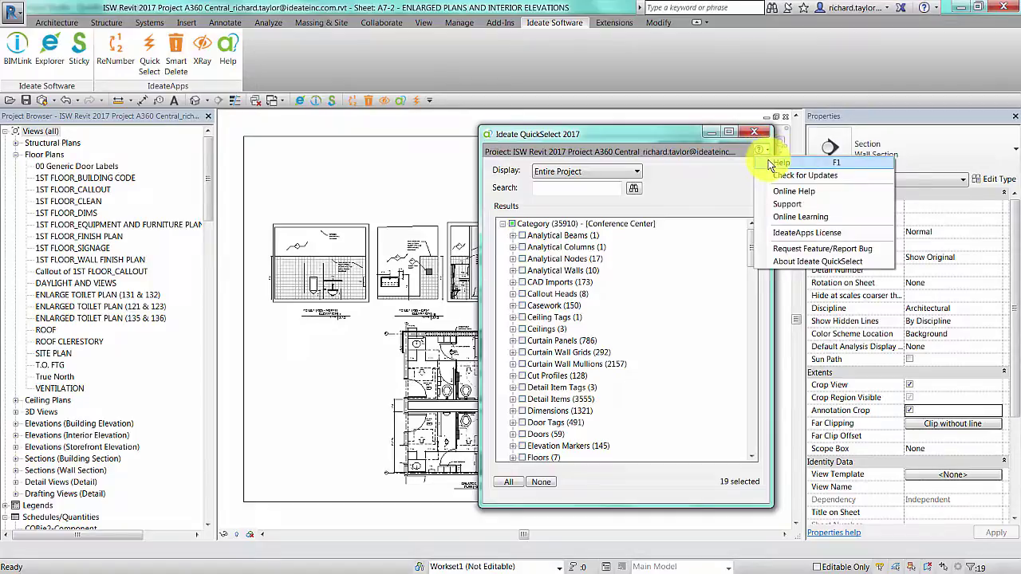
left_click(769, 158)
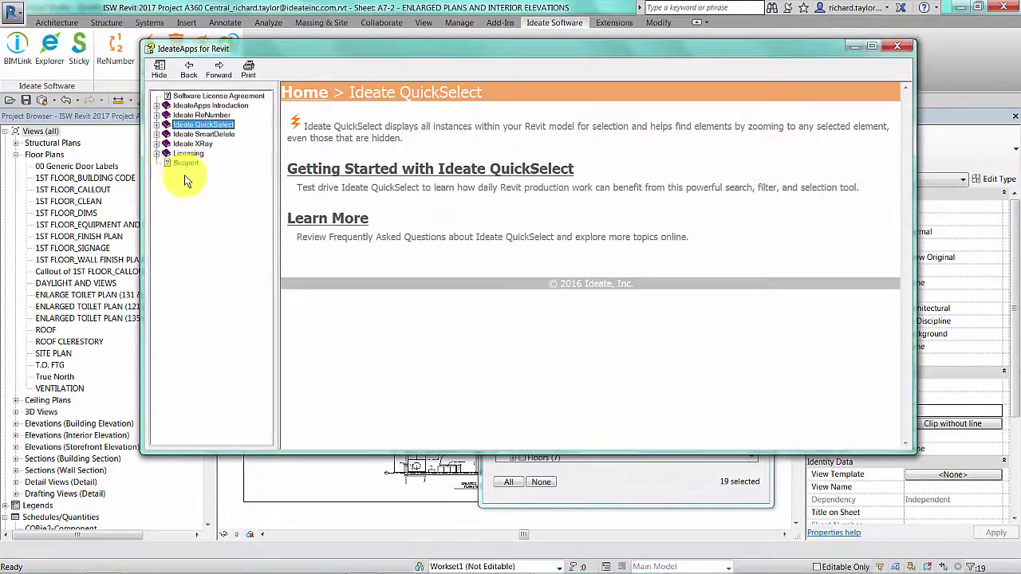
left_click(158, 124)
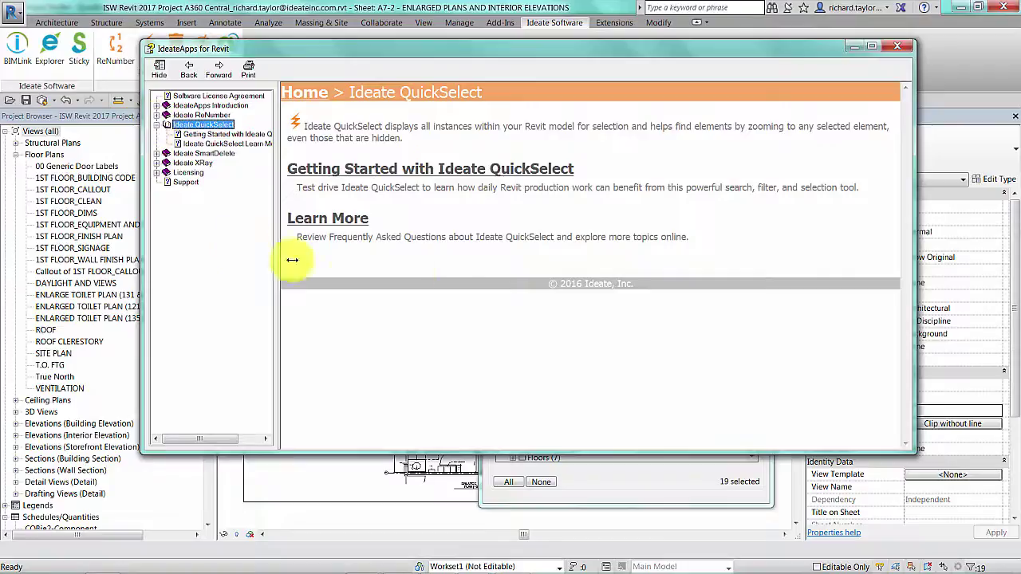
left_click(446, 173)
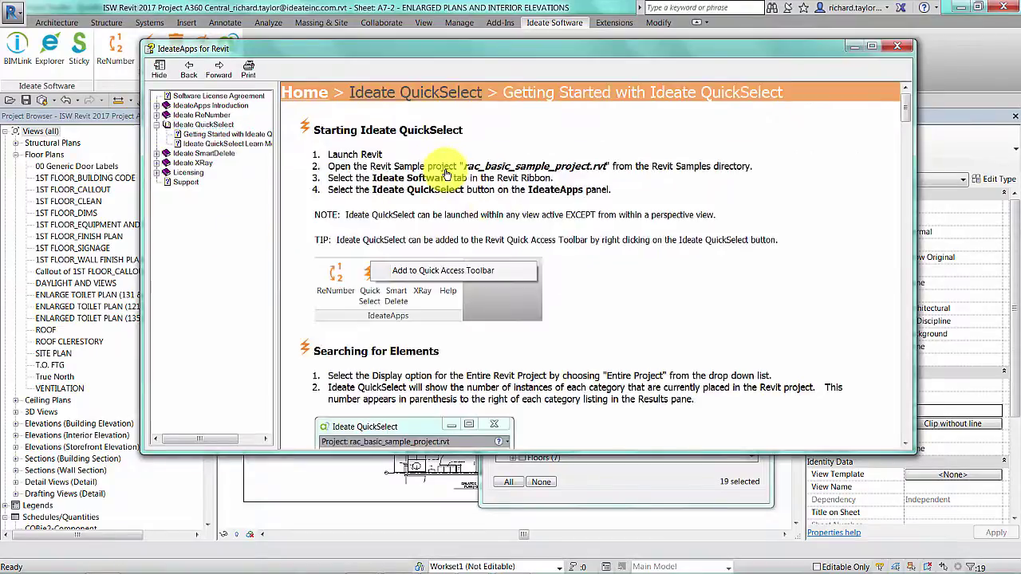